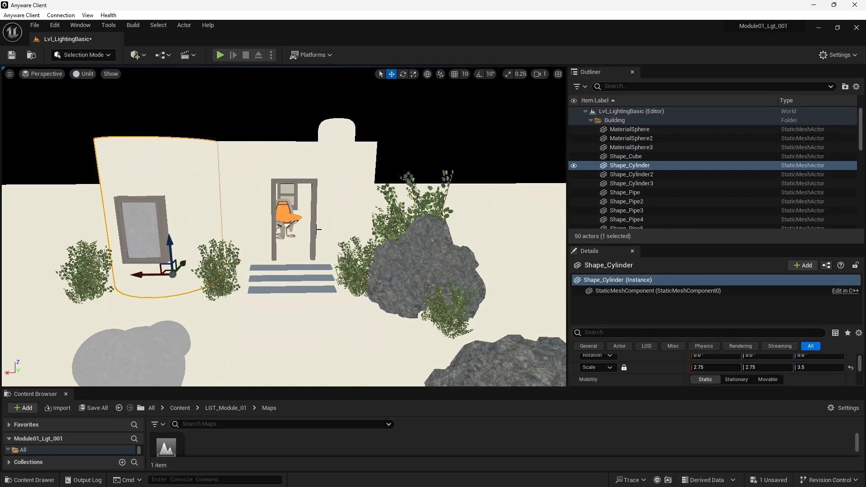
Step: Examine the unlit building, the furniture inside the doorway and the rocks from near and far
{"action": "scroll", "coordinate": [317, 230], "scroll_direction": "up", "scroll_amount": 8}
{"action": "left_click", "coordinate": [285, 210]}
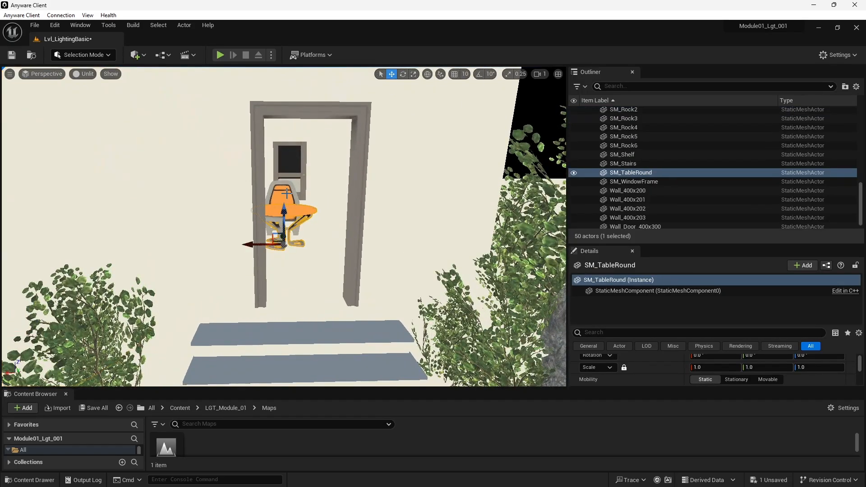
{"action": "scroll", "coordinate": [407, 255], "scroll_direction": "down", "scroll_amount": 2}
{"action": "scroll", "coordinate": [356, 279], "scroll_direction": "down", "scroll_amount": 5}
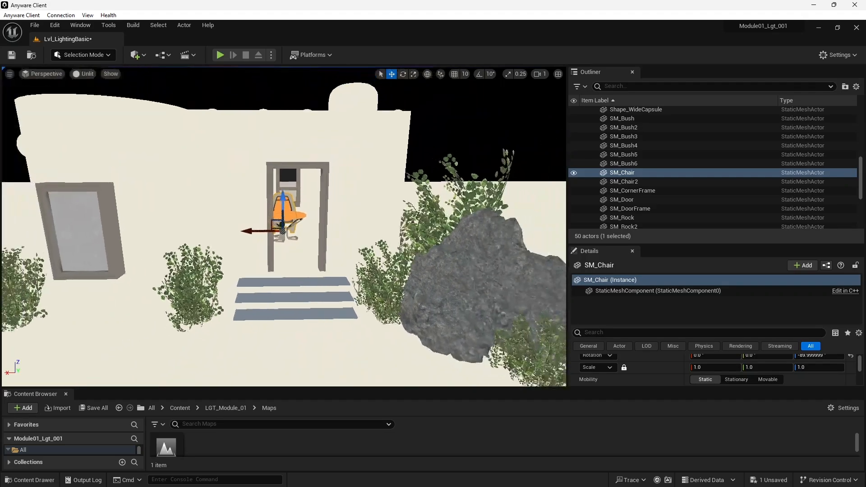
{"action": "left_click", "coordinate": [358, 280]}
{"action": "left_click", "coordinate": [444, 270]}
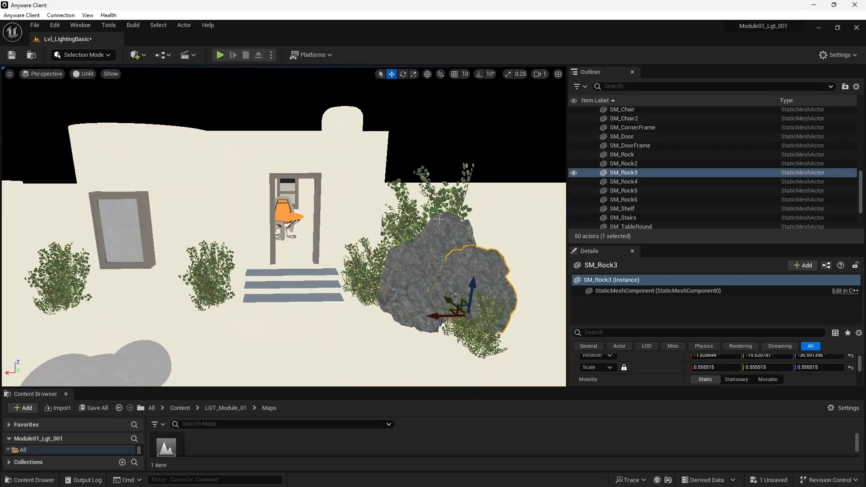
{"action": "scroll", "coordinate": [444, 271], "scroll_direction": "down", "scroll_amount": 4}
{"action": "right_click_drag", "start_coordinate": [444, 270], "coordinate": [431, 252]}
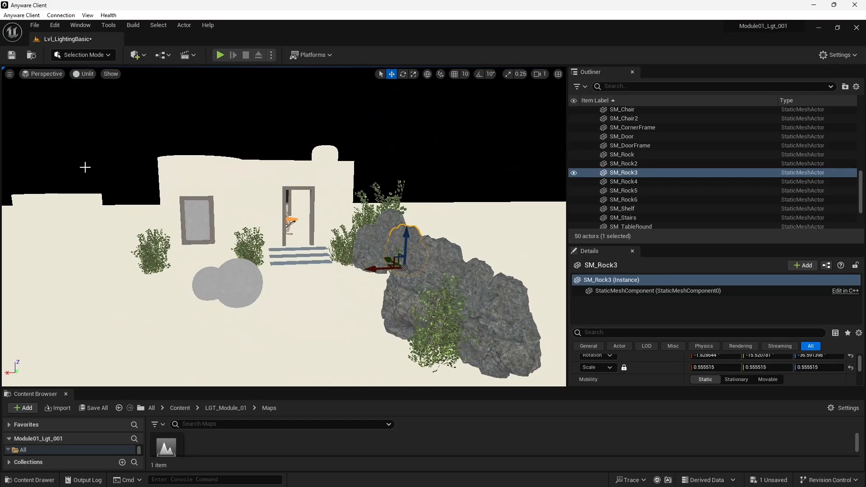
Step: Place a Point Light in front of the building's entrance steps and switch the viewport from Unlit to Lit
{"action": "left_click", "coordinate": [140, 58]}
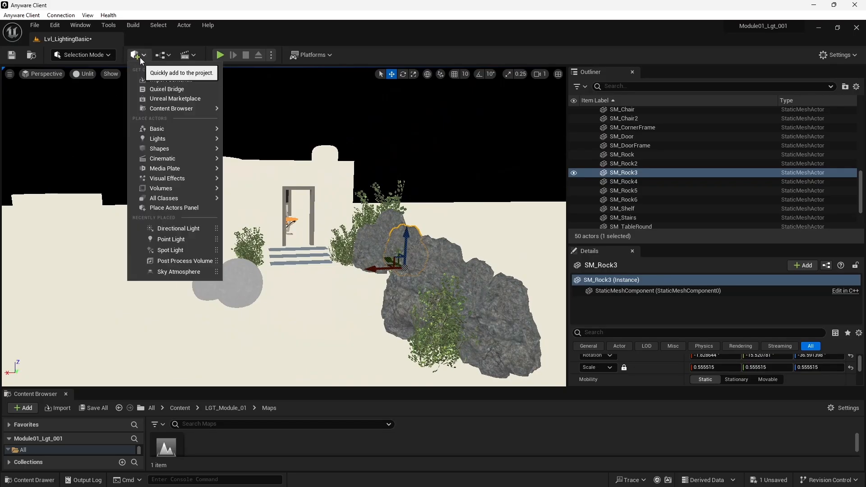
{"action": "mouse_move", "coordinate": [161, 139]}
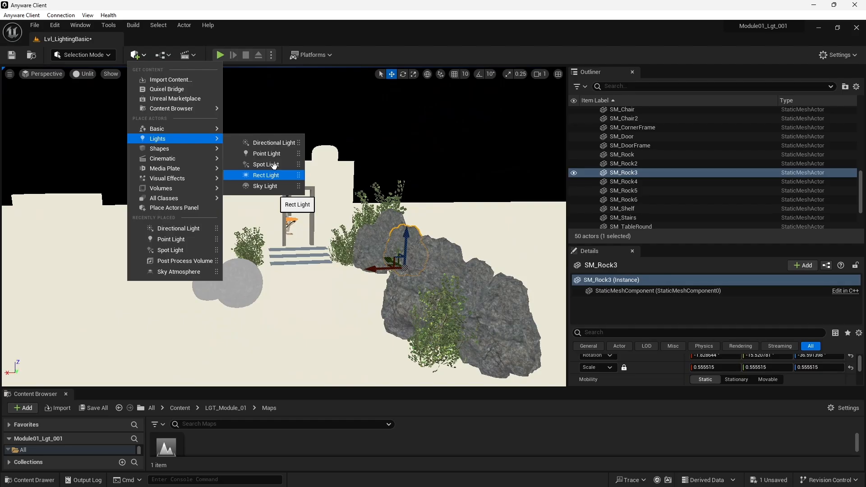
{"action": "left_click_drag", "start_coordinate": [270, 153], "coordinate": [316, 284]}
{"action": "left_click", "coordinate": [90, 74]}
{"action": "left_click", "coordinate": [92, 93]}
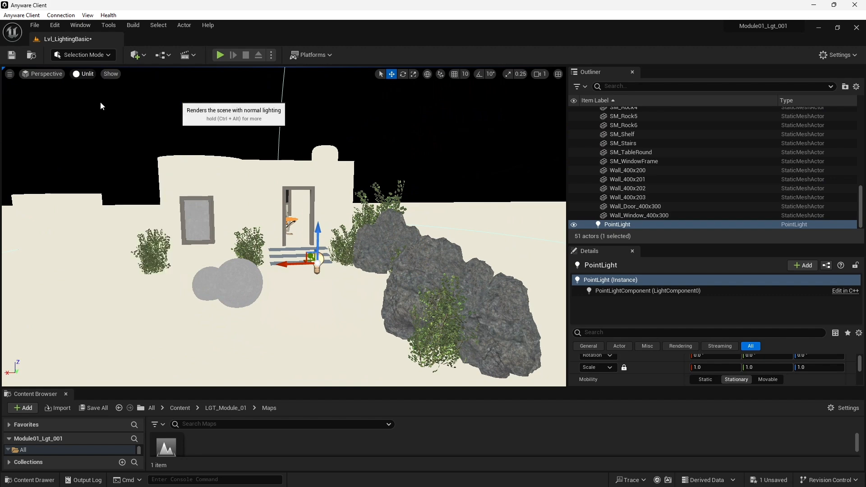
Step: Raise the point light to about the height of the doorway and set its mobility to Movable
{"action": "left_click_drag", "start_coordinate": [321, 231], "coordinate": [311, 184]}
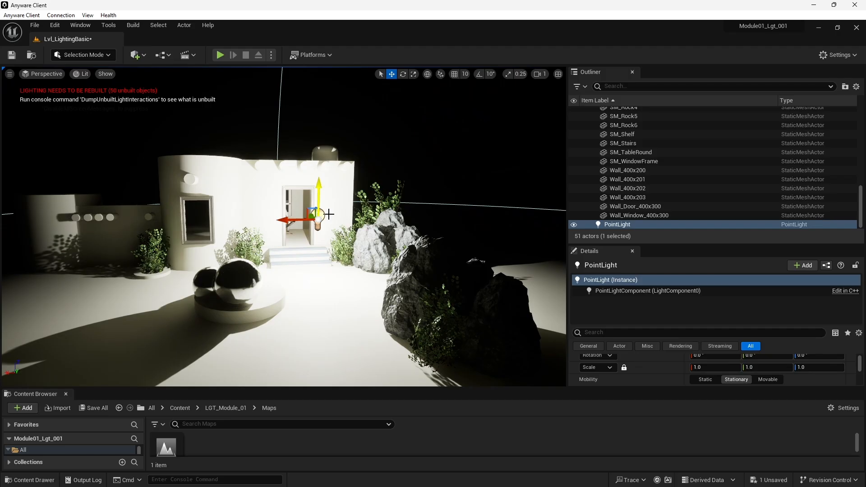
{"action": "left_click_drag", "start_coordinate": [320, 198], "coordinate": [312, 264]}
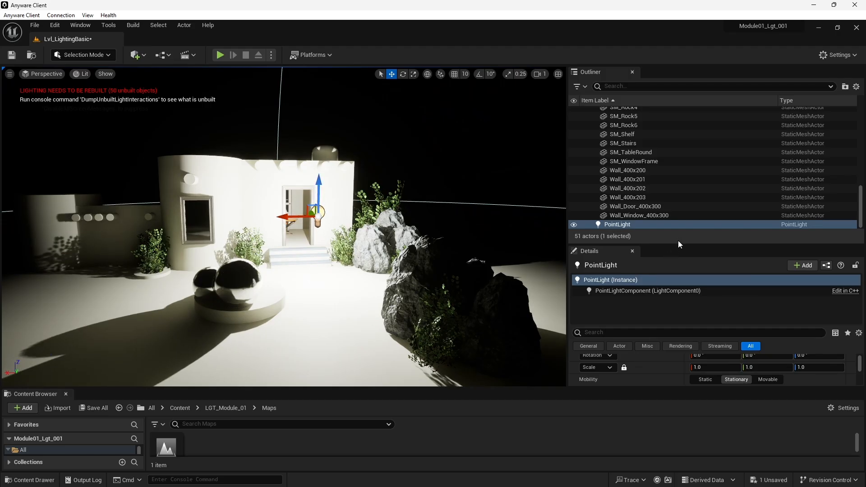
{"action": "left_click_drag", "start_coordinate": [674, 245], "coordinate": [674, 162]}
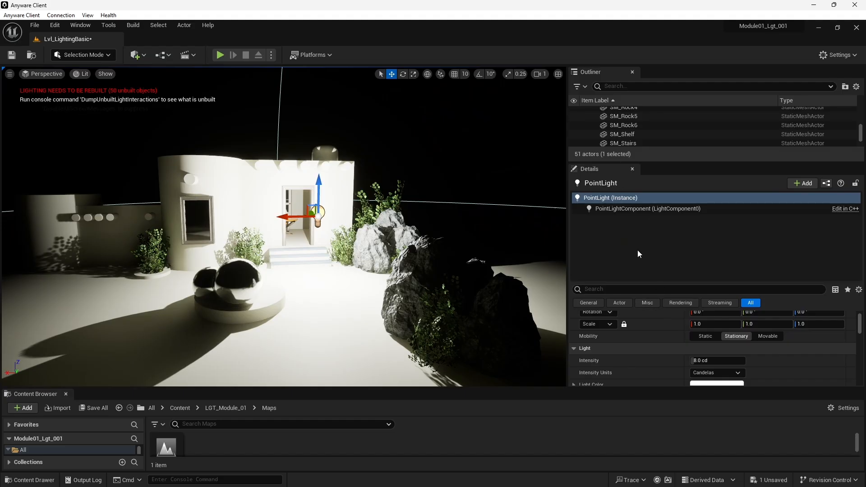
{"action": "left_click_drag", "start_coordinate": [634, 283], "coordinate": [629, 206]}
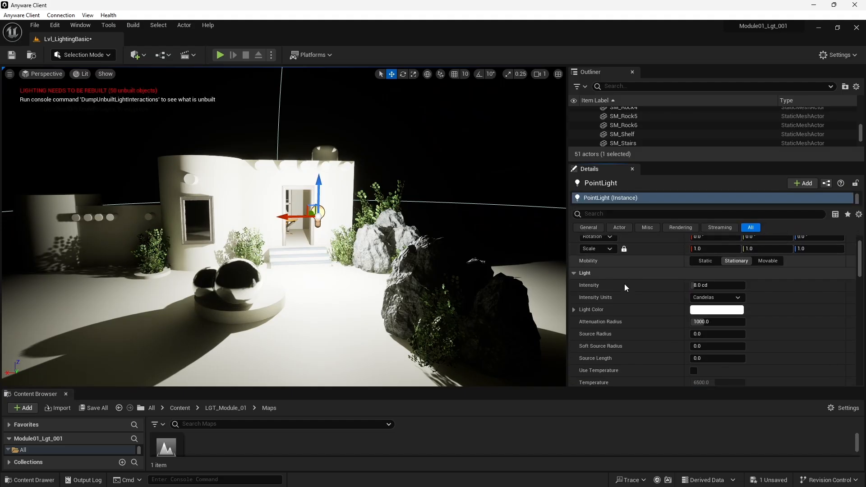
{"action": "scroll", "coordinate": [624, 283], "scroll_direction": "up", "scroll_amount": 3}
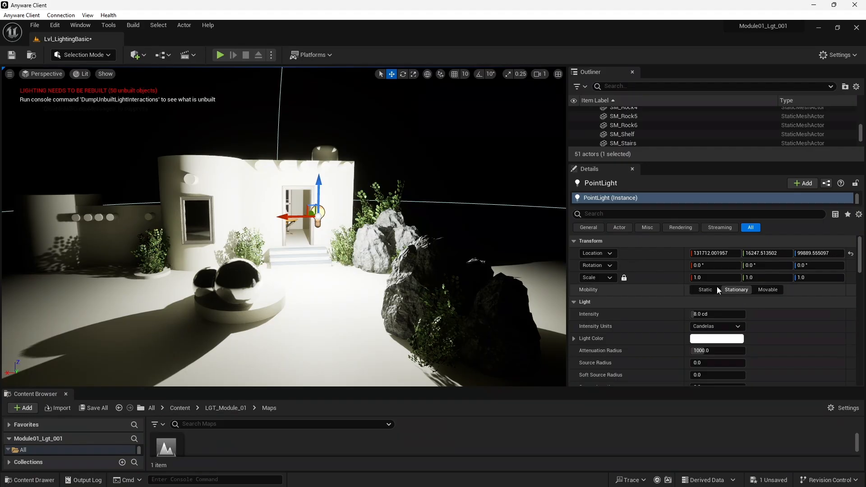
{"action": "left_click", "coordinate": [767, 289]}
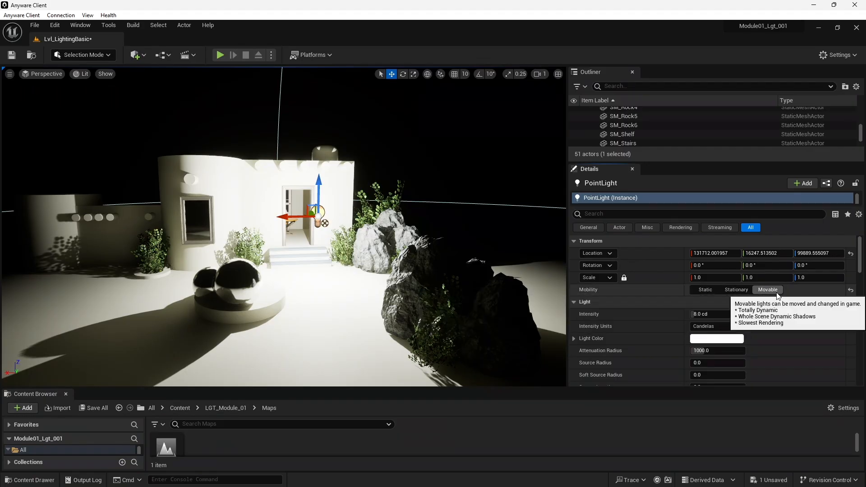
Step: Set the point light's intensity units to Unitless, try an intensity of 100000, and reset the intensity to its default
{"action": "left_click", "coordinate": [711, 315]}
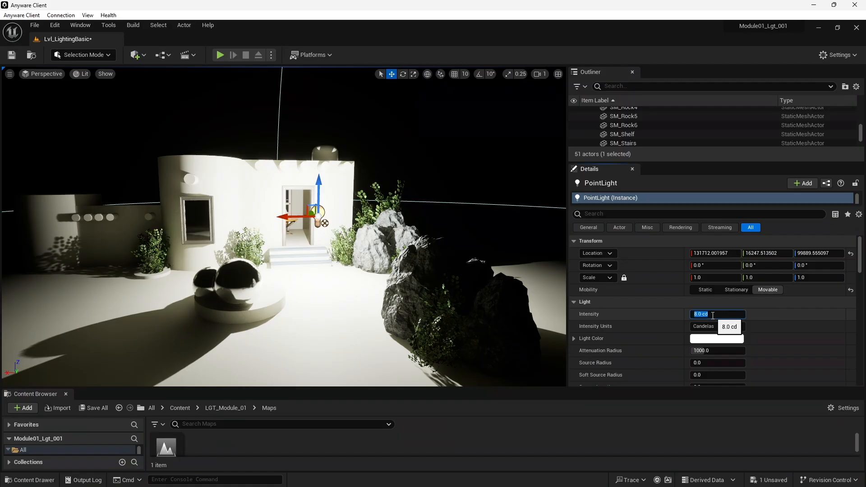
{"action": "double_click", "coordinate": [711, 314]}
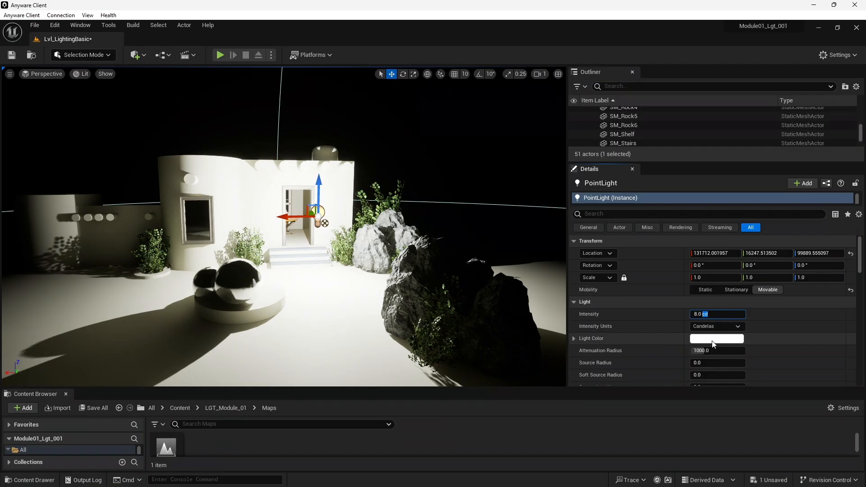
{"action": "left_click", "coordinate": [710, 327]}
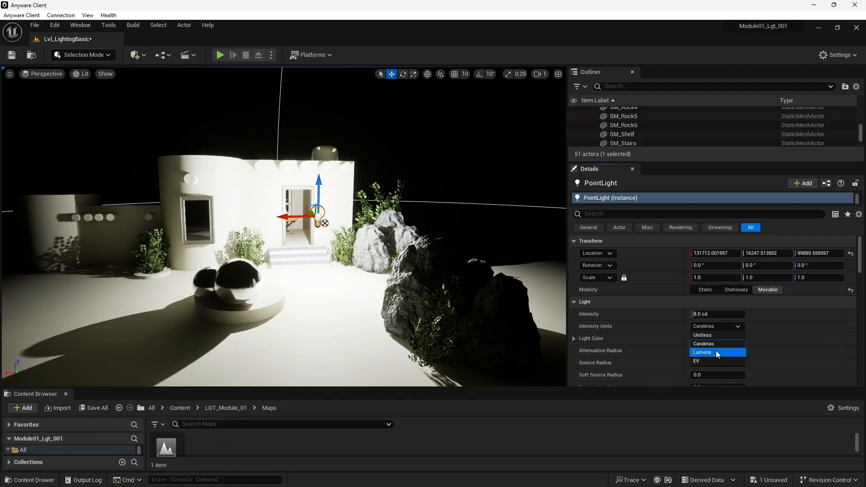
{"action": "left_click", "coordinate": [711, 341]}
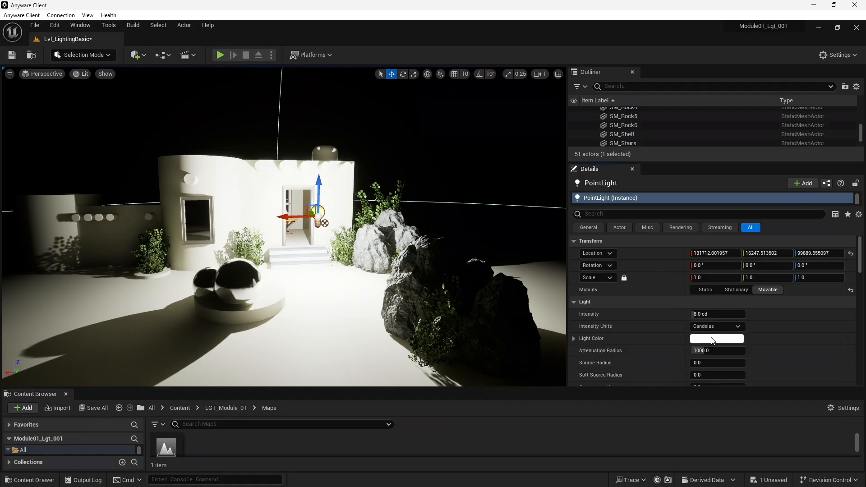
{"action": "left_click_drag", "start_coordinate": [691, 315], "coordinate": [851, 317]}
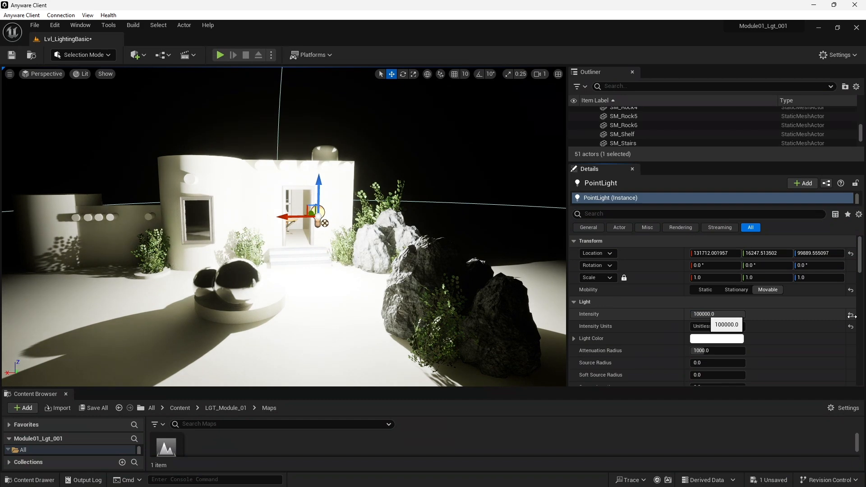
{"action": "left_click", "coordinate": [850, 316]}
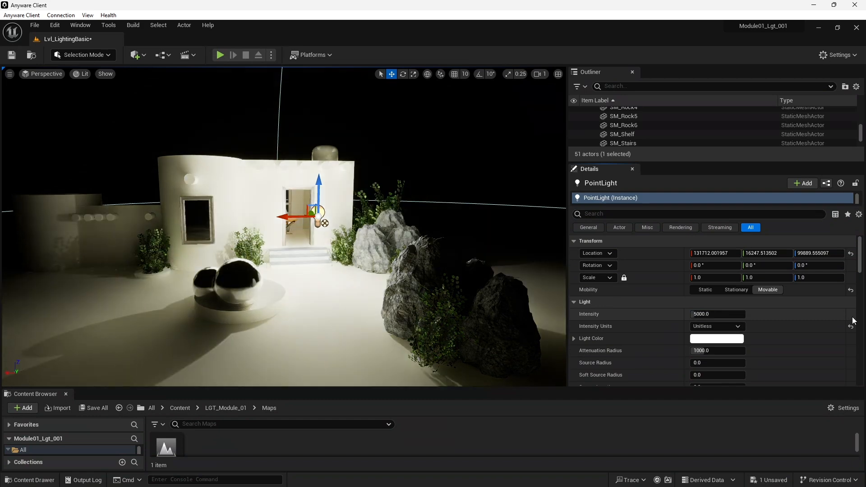
Step: Set the point light's intensity units to Lumens and its intensity to 1500 lm
{"action": "left_click", "coordinate": [708, 327]}
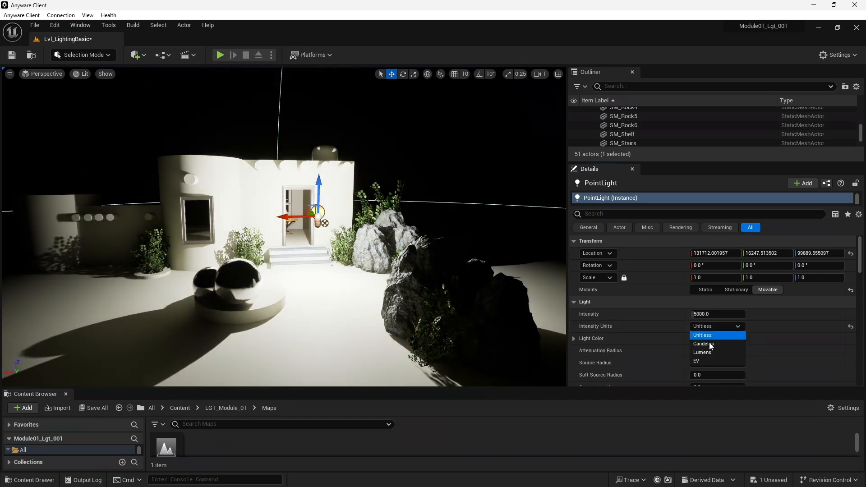
{"action": "left_click", "coordinate": [705, 352]}
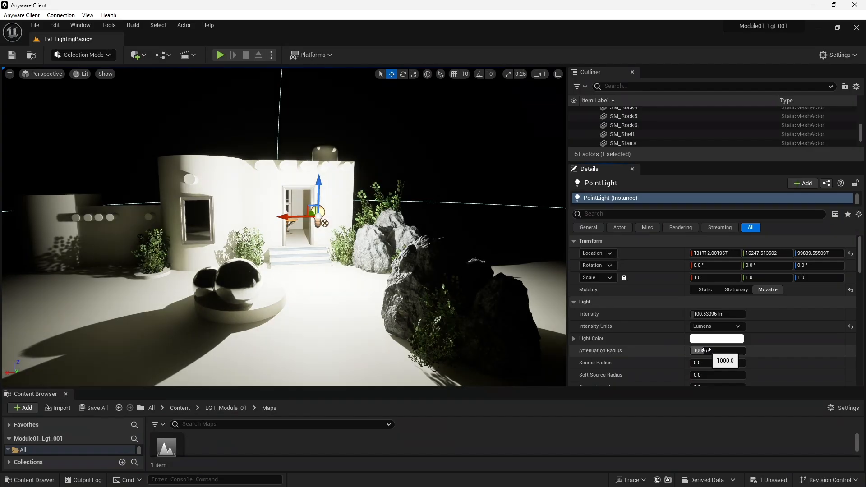
{"action": "left_click", "coordinate": [731, 314]}
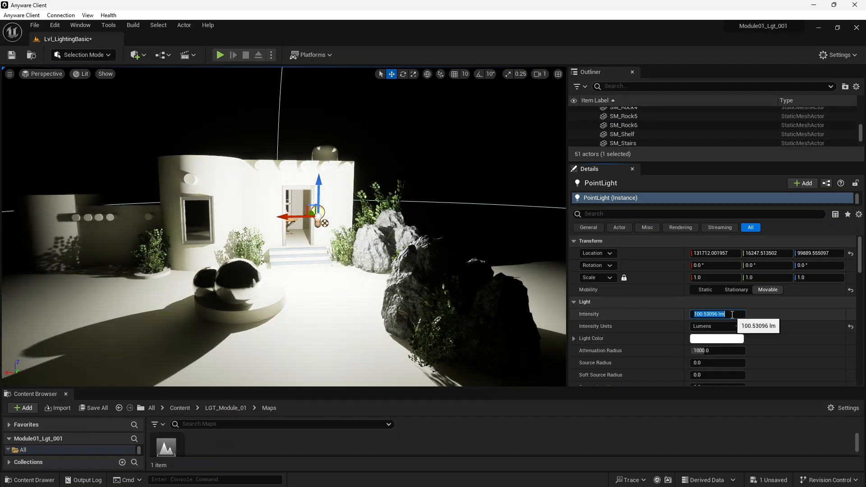
{"action": "type", "text": "1500"}
{"action": "key", "text": "Return"}
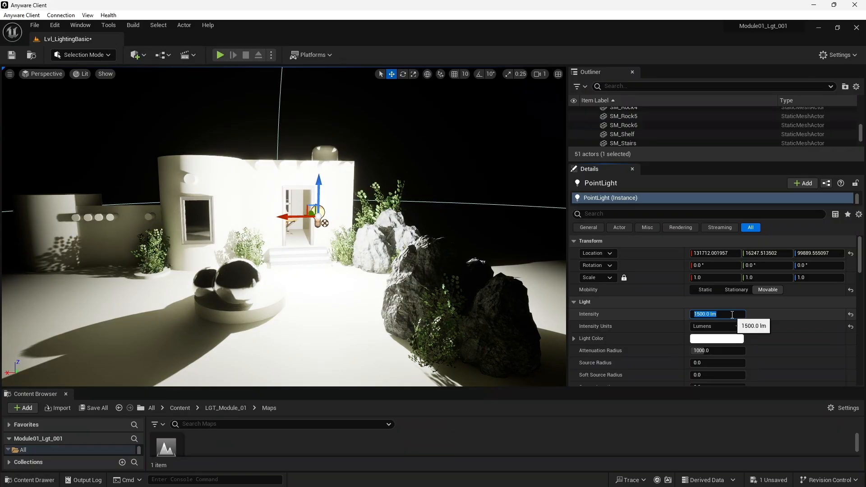
Step: Return the point light's intensity units to Candelas and reset the intensity to its default
{"action": "left_click", "coordinate": [711, 326]}
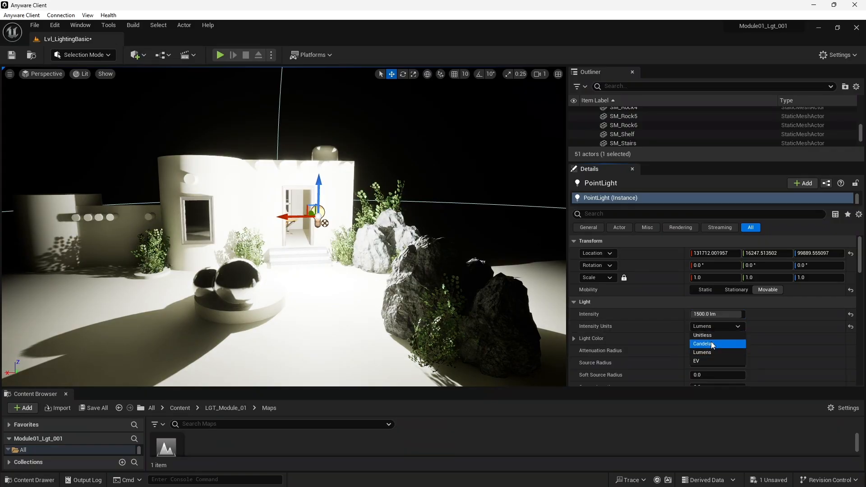
{"action": "left_click", "coordinate": [710, 342]}
{"action": "left_click", "coordinate": [850, 314]}
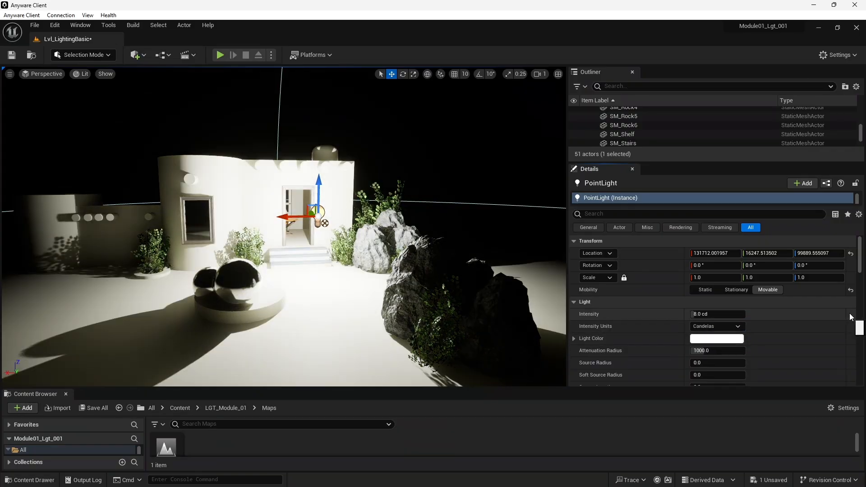
Step: Try warm orange light colors with different saturation and brightness on the point light, and cancel the color change
{"action": "left_click", "coordinate": [701, 342]}
{"action": "left_click", "coordinate": [567, 309]}
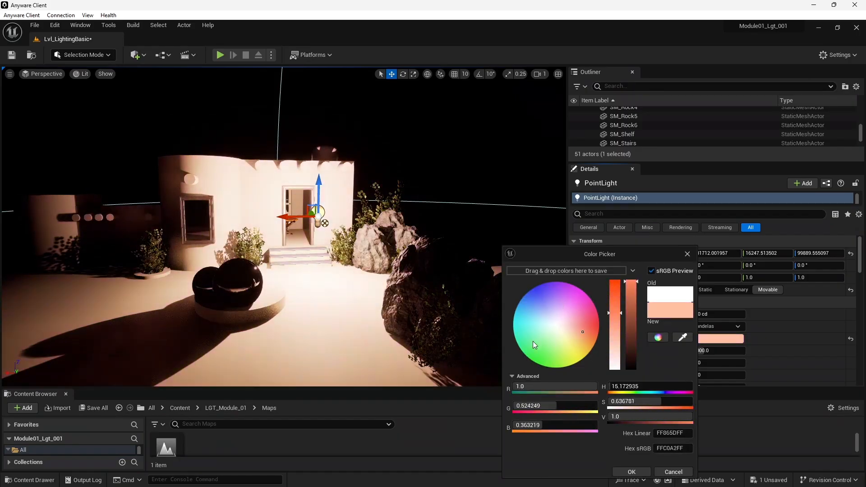
{"action": "mouse_move", "coordinate": [562, 344]}
{"action": "left_mouse_down"}
{"action": "mouse_move", "coordinate": [614, 280]}
{"action": "mouse_move", "coordinate": [614, 331]}
{"action": "mouse_move", "coordinate": [614, 323]}
{"action": "left_mouse_up"}
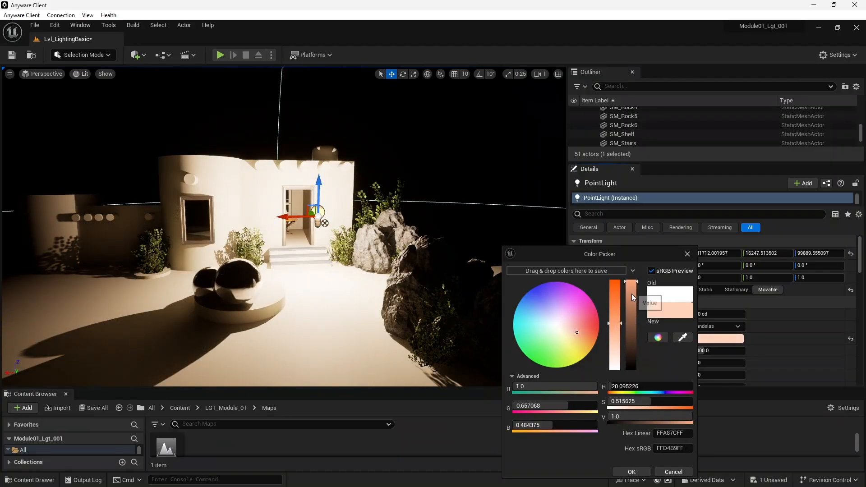
{"action": "left_click_drag", "start_coordinate": [631, 294], "coordinate": [614, 314]}
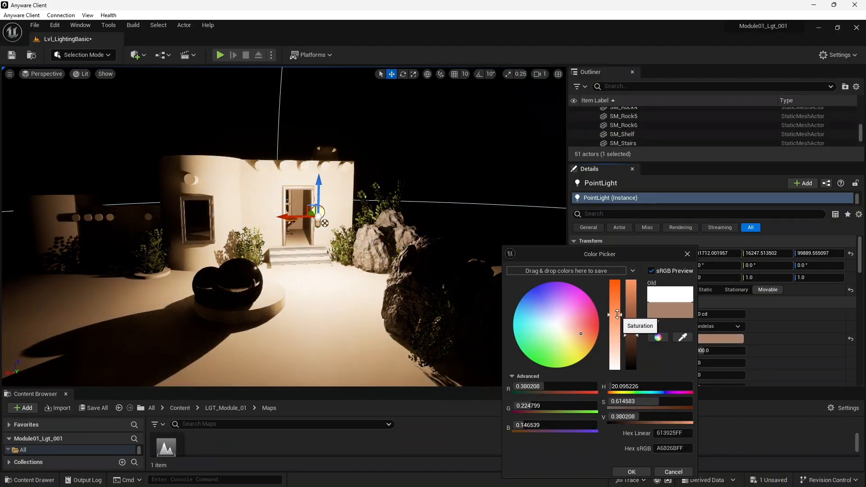
{"action": "left_click", "coordinate": [673, 471]}
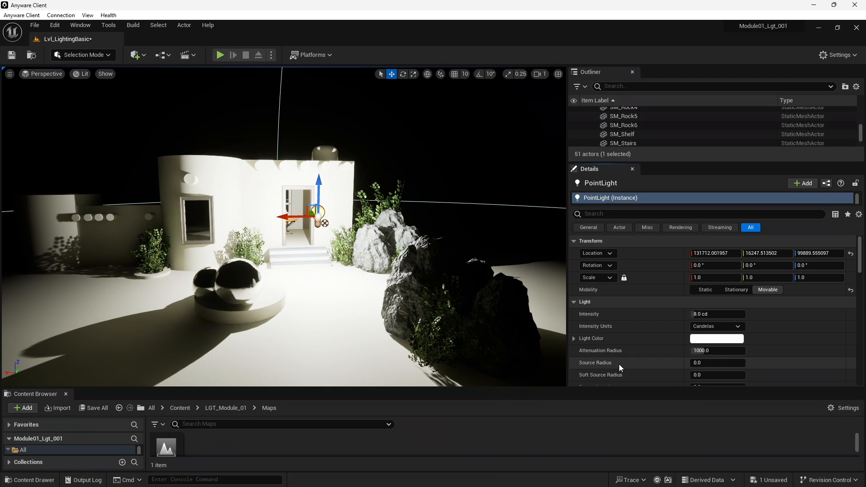
Step: Enable Use Temperature on the point light and vary the temperature between 1700 and 12000, leaving it at 1700
{"action": "scroll", "coordinate": [618, 363], "scroll_direction": "down", "scroll_amount": 3}
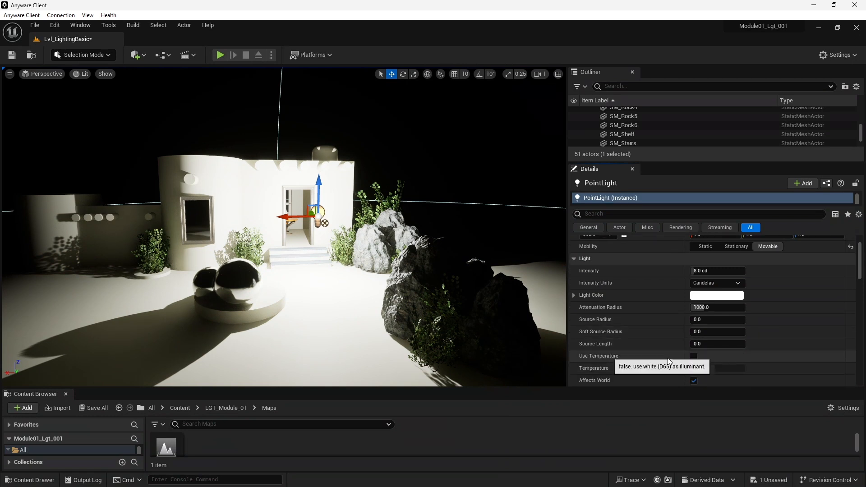
{"action": "left_click", "coordinate": [694, 356]}
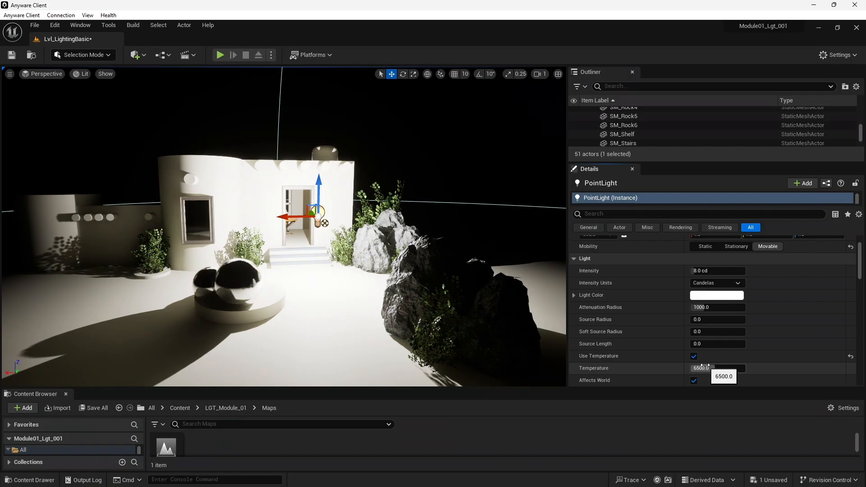
{"action": "left_click", "coordinate": [705, 368]}
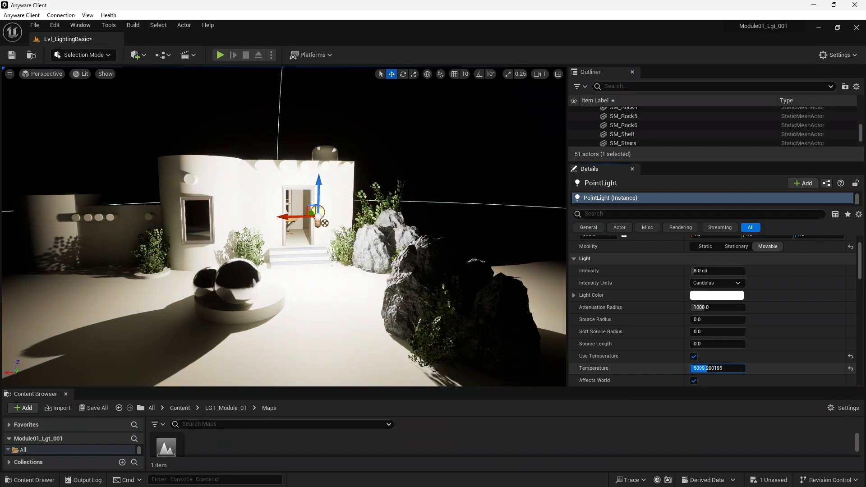
{"action": "type", "text": "1700"}
{"action": "key", "text": "Return"}
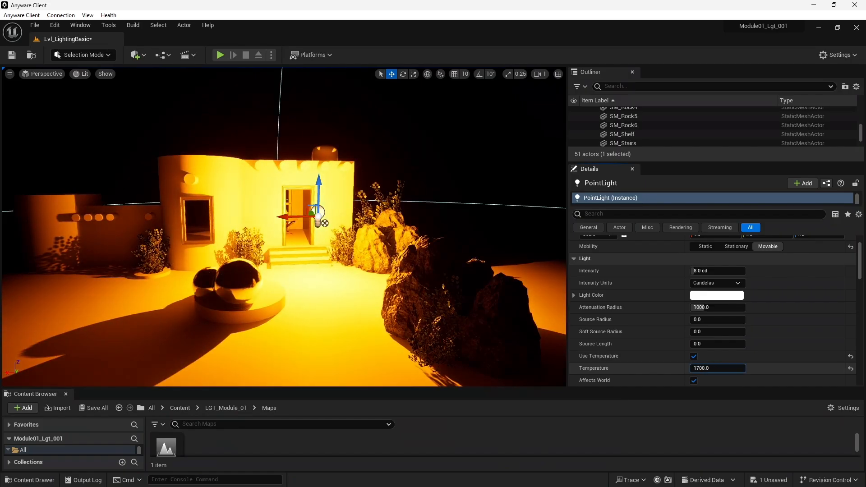
{"action": "left_click_drag", "start_coordinate": [691, 368], "coordinate": [744, 369]}
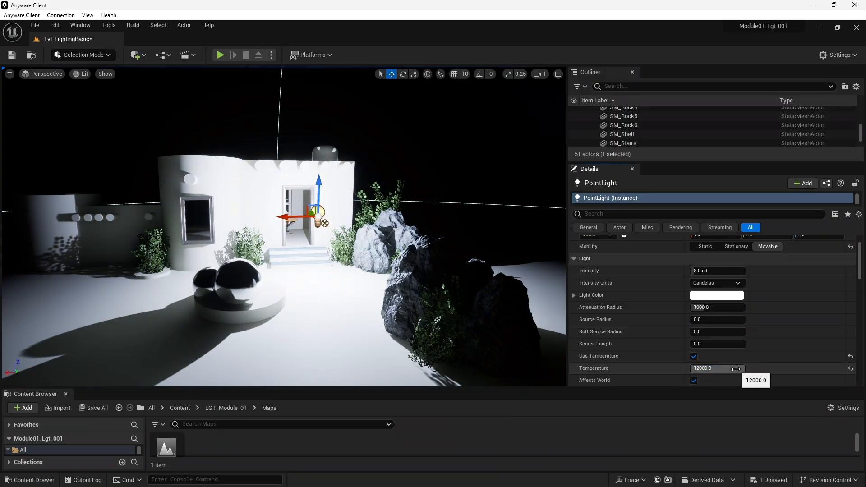
{"action": "left_click_drag", "start_coordinate": [735, 369], "coordinate": [691, 368]}
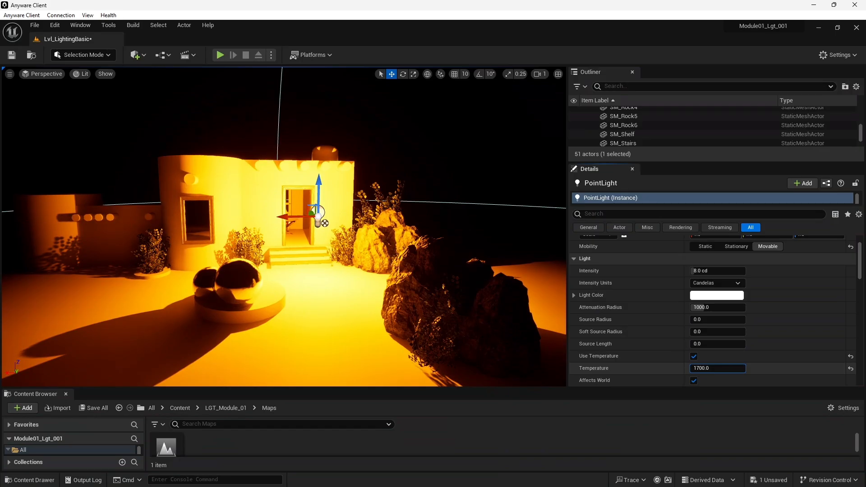
Step: Reset the point light's temperature to its default and lower it slightly to about 4934
{"action": "left_click", "coordinate": [850, 370]}
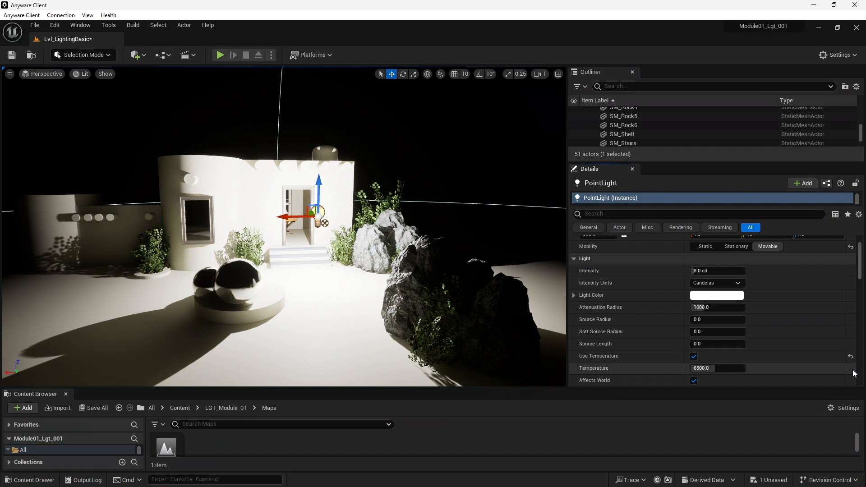
{"action": "left_click_drag", "start_coordinate": [716, 368], "coordinate": [692, 368]}
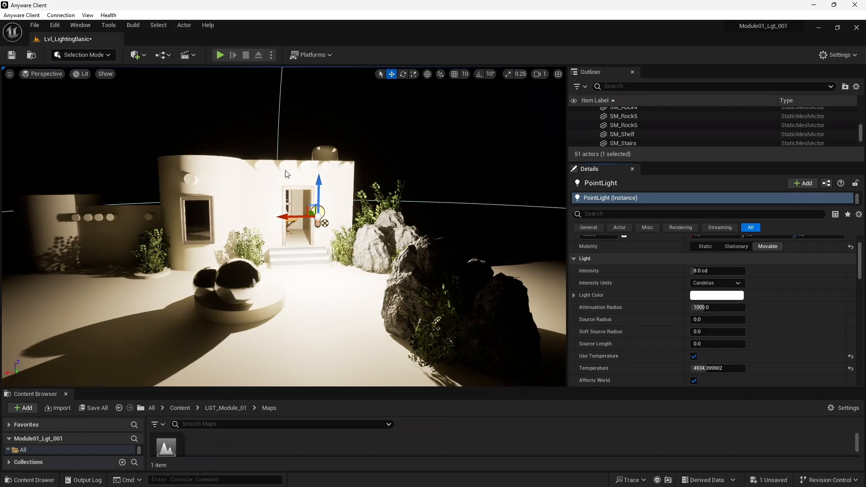
Step: Try an attenuation radius of about 616 on the point light and reset it to its default
{"action": "scroll", "coordinate": [356, 220], "scroll_direction": "down", "scroll_amount": 10}
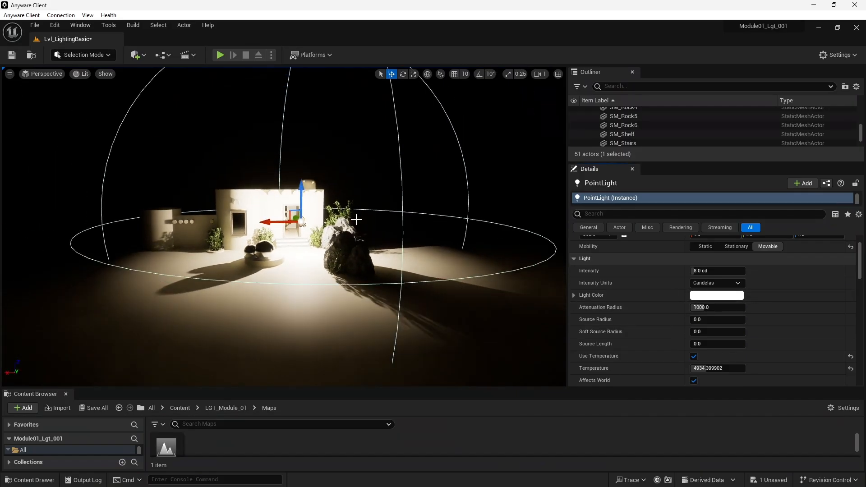
{"action": "scroll", "coordinate": [357, 219], "scroll_direction": "down", "scroll_amount": 3}
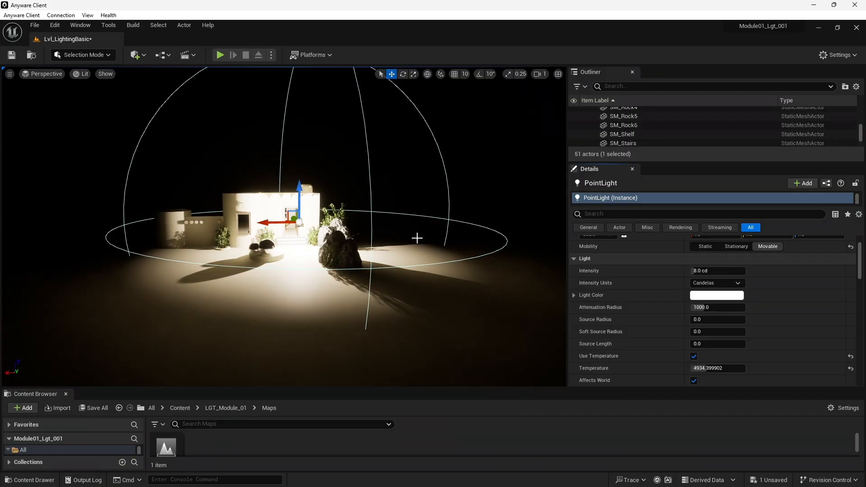
{"action": "left_click_drag", "start_coordinate": [717, 307], "coordinate": [694, 307]}
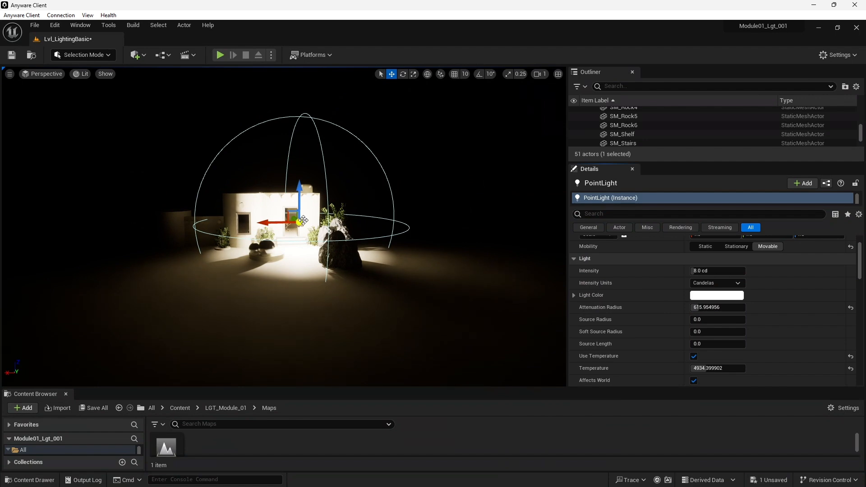
{"action": "key", "text": "f"}
{"action": "left_click", "coordinate": [850, 307]}
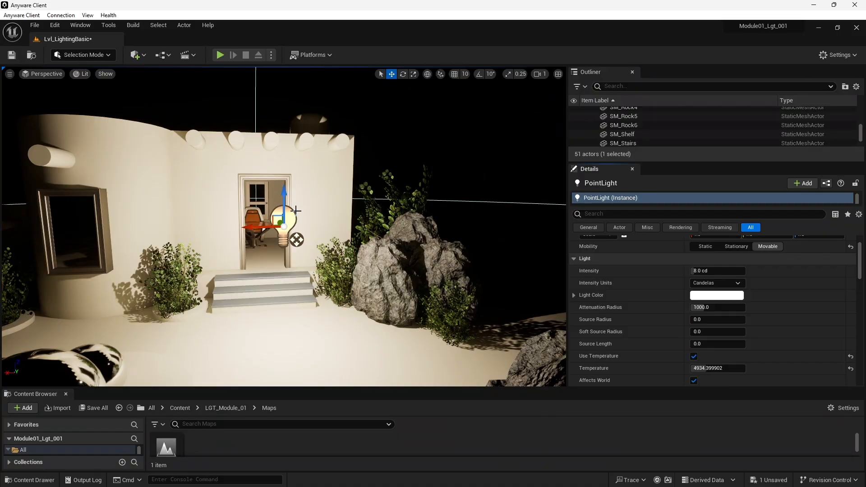
Step: Set the point light's mobility to Stationary and duplicate it into four overlapping copies in a row in front of the house
{"action": "left_click_drag", "start_coordinate": [375, 229], "coordinate": [403, 307], "text": "alt"}
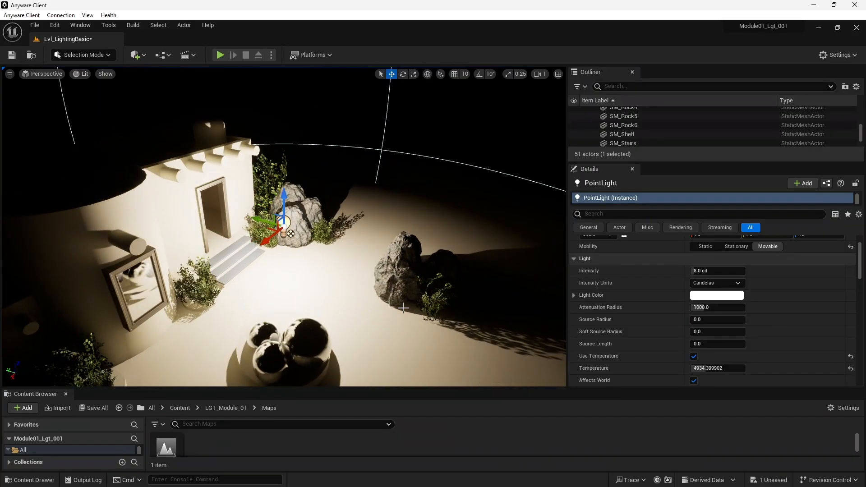
{"action": "left_click", "coordinate": [736, 246]}
{"action": "left_click_drag", "start_coordinate": [265, 220], "coordinate": [329, 241], "text": "alt"}
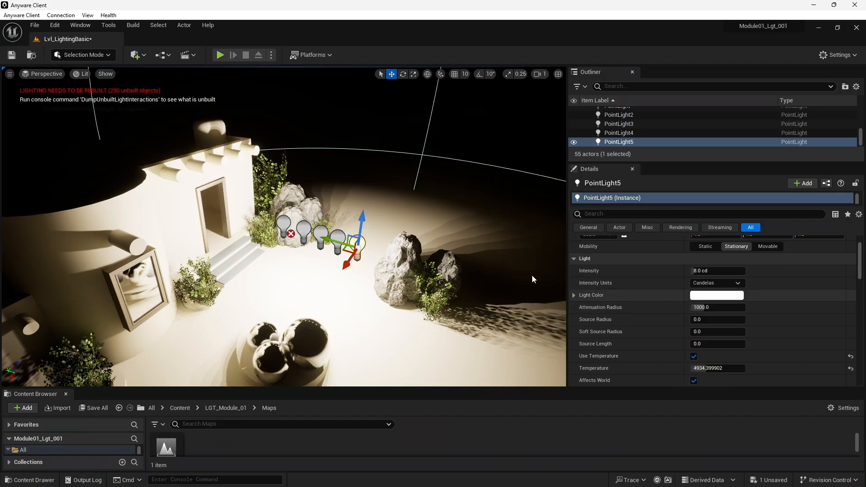
Step: Move the last light copy far away from the house, clear of the other lights' range
{"action": "scroll", "coordinate": [251, 256], "scroll_direction": "down", "scroll_amount": 5}
{"action": "scroll", "coordinate": [251, 255], "scroll_direction": "down", "scroll_amount": 5}
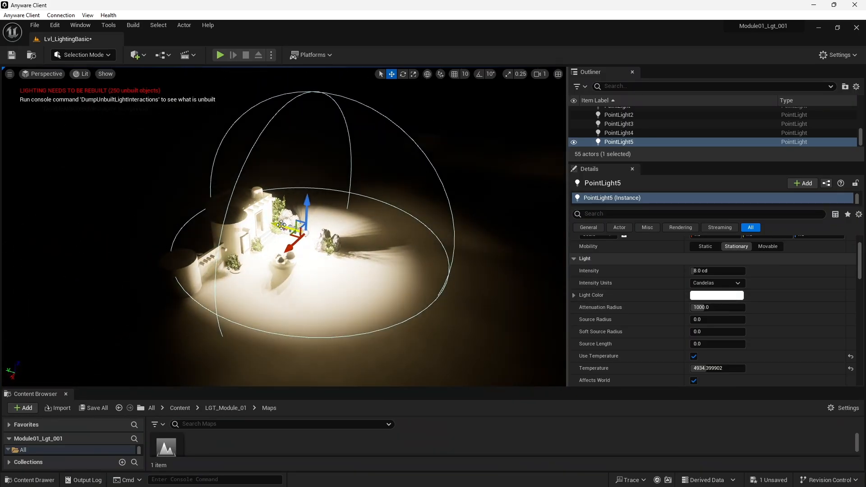
{"action": "left_click_drag", "start_coordinate": [281, 224], "coordinate": [581, 307]}
{"action": "scroll", "coordinate": [587, 310], "scroll_direction": "down", "scroll_amount": 3}
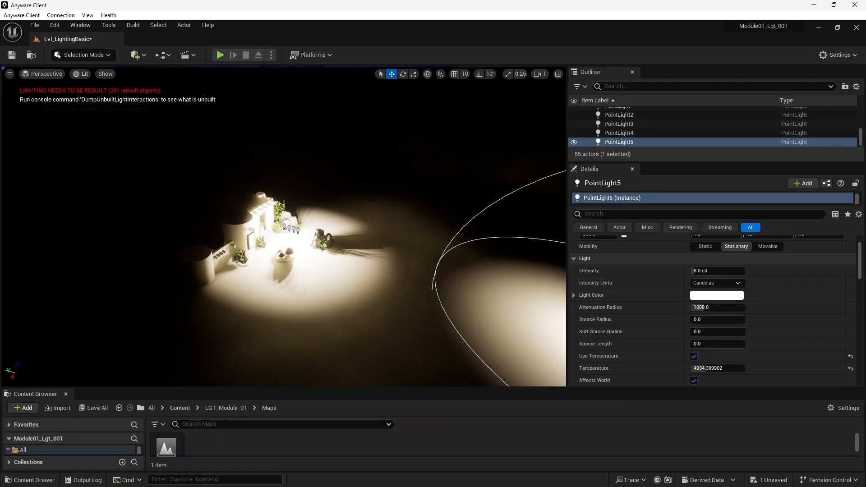
{"action": "scroll", "coordinate": [282, 226], "scroll_direction": "down", "scroll_amount": 3}
Step: Reduce the attenuation radius to about 238 on the outermost light copy and about 526 on the original light by the door
{"action": "left_click", "coordinate": [262, 220]}
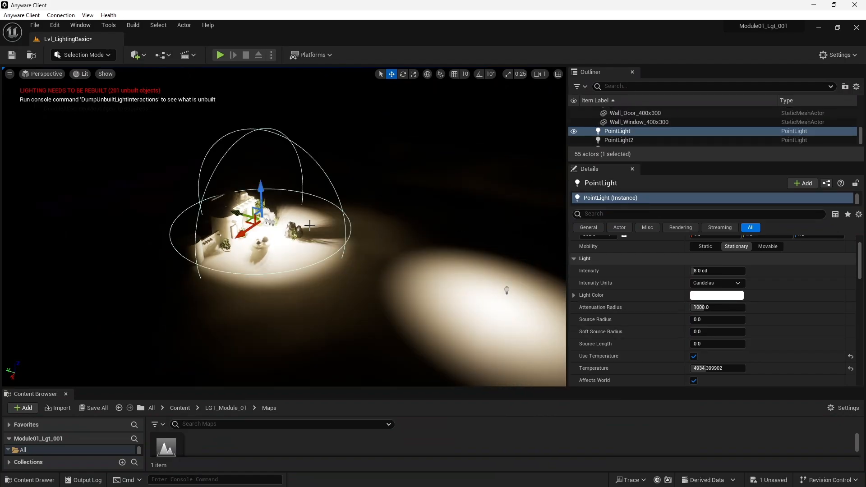
{"action": "key", "text": "f"}
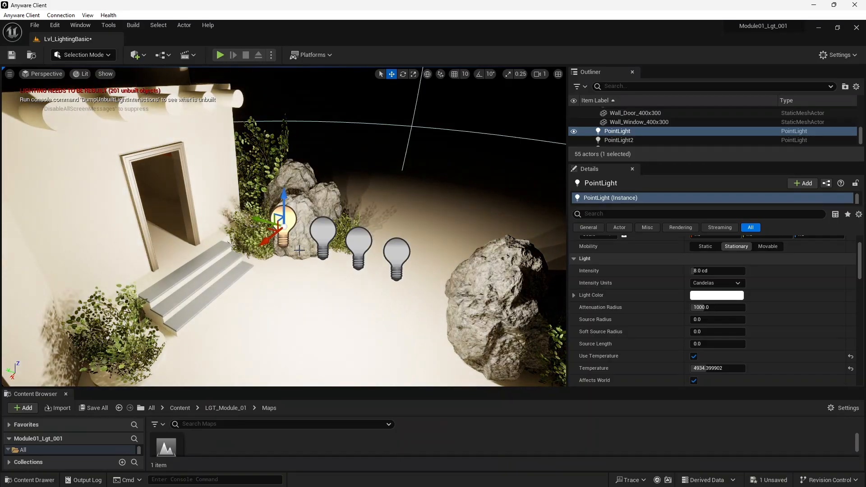
{"action": "scroll", "coordinate": [366, 268], "scroll_direction": "down", "scroll_amount": 5}
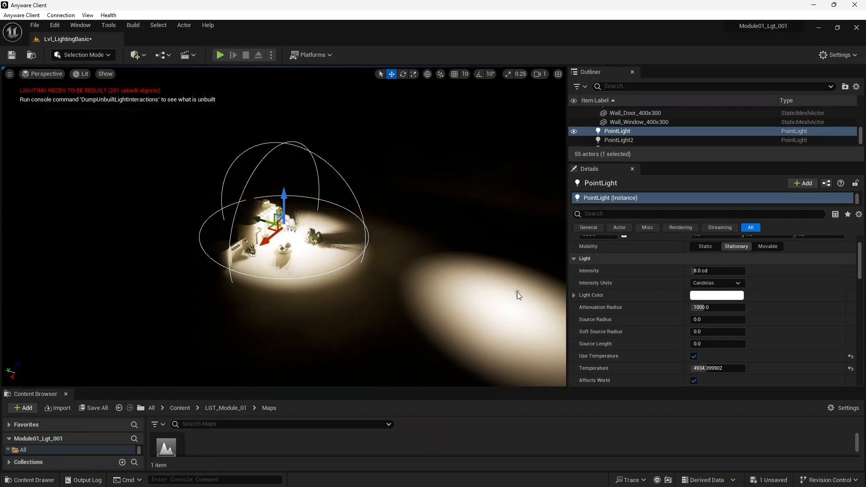
{"action": "left_click", "coordinate": [517, 293], "text": "ctrl"}
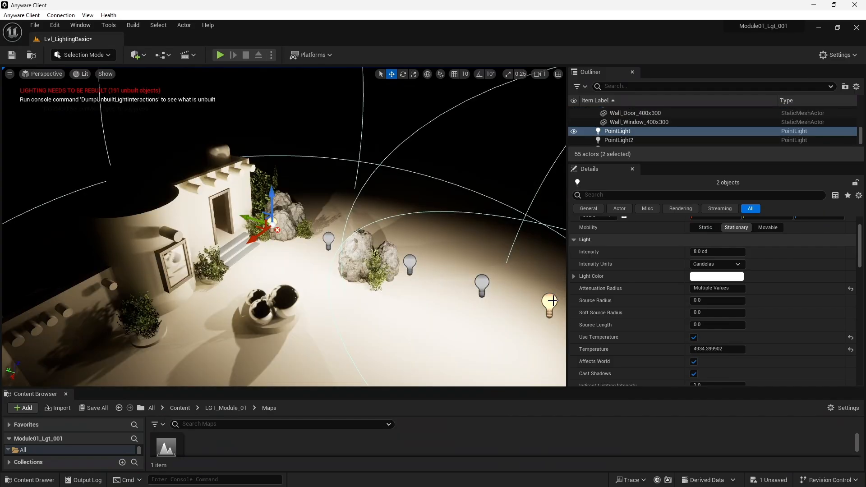
{"action": "left_click", "coordinate": [551, 301]}
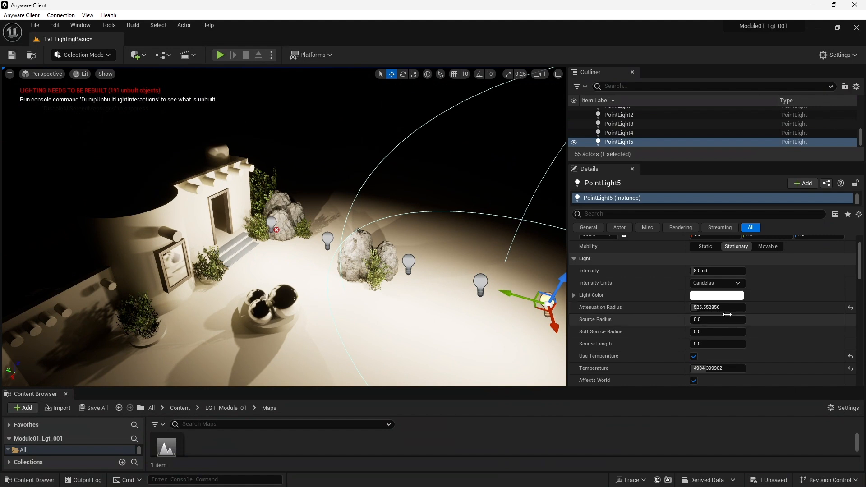
{"action": "left_click_drag", "start_coordinate": [727, 309], "coordinate": [749, 309]}
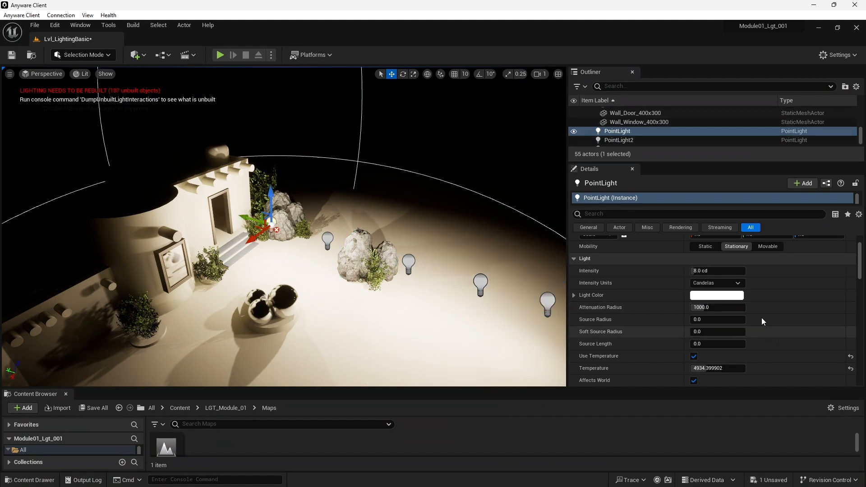
{"action": "left_click_drag", "start_coordinate": [706, 309], "coordinate": [696, 309]}
Step: Delete all four copied point lights, keeping only the original one by the door
{"action": "left_click", "coordinate": [327, 241]}
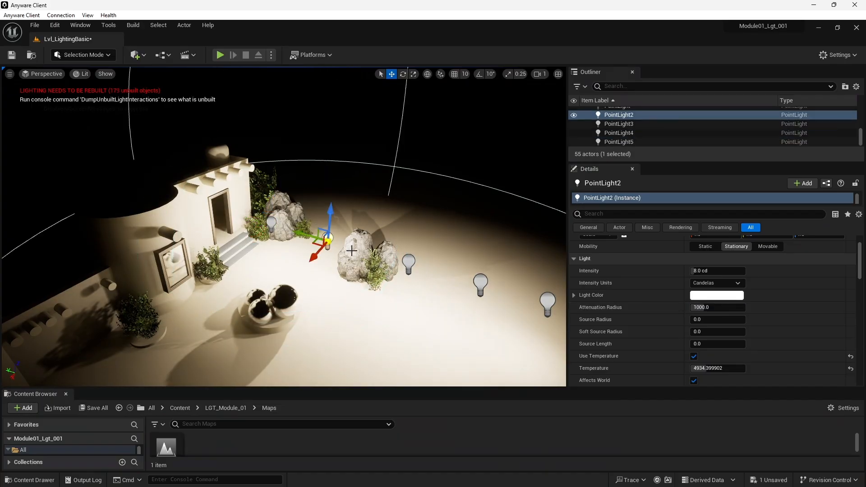
{"action": "key", "text": "Delete"}
{"action": "left_click", "coordinate": [408, 263]}
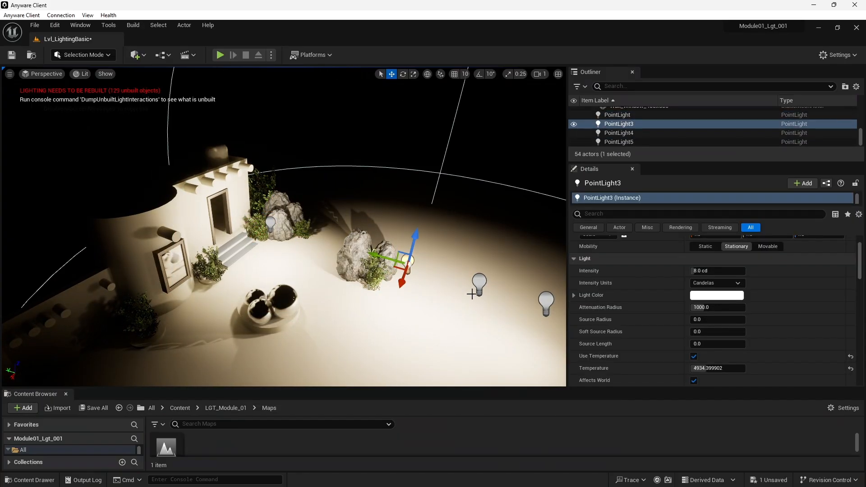
{"action": "key", "text": "Delete"}
{"action": "left_click", "coordinate": [480, 284]}
{"action": "key", "text": "Delete"}
{"action": "left_click", "coordinate": [546, 304]}
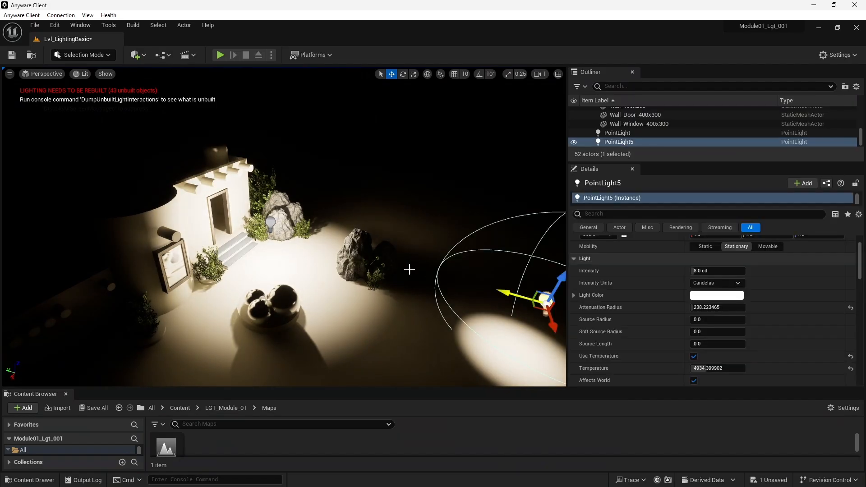
{"action": "key", "text": "Delete"}
Step: Reset the remaining point light's attenuation radius to its default
{"action": "left_click", "coordinate": [270, 223]}
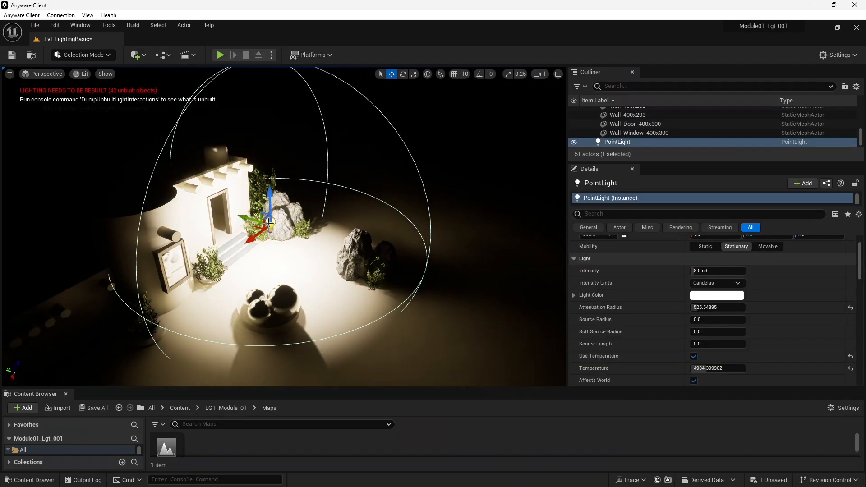
{"action": "key", "text": "f"}
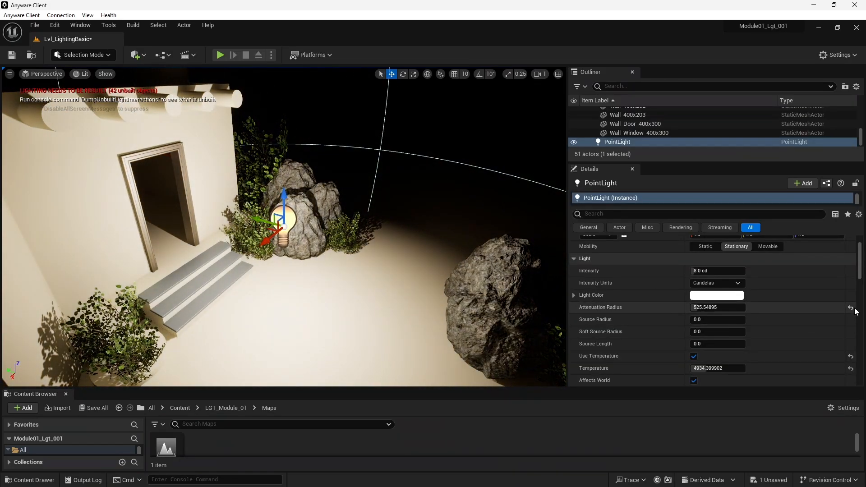
{"action": "left_click", "coordinate": [850, 308]}
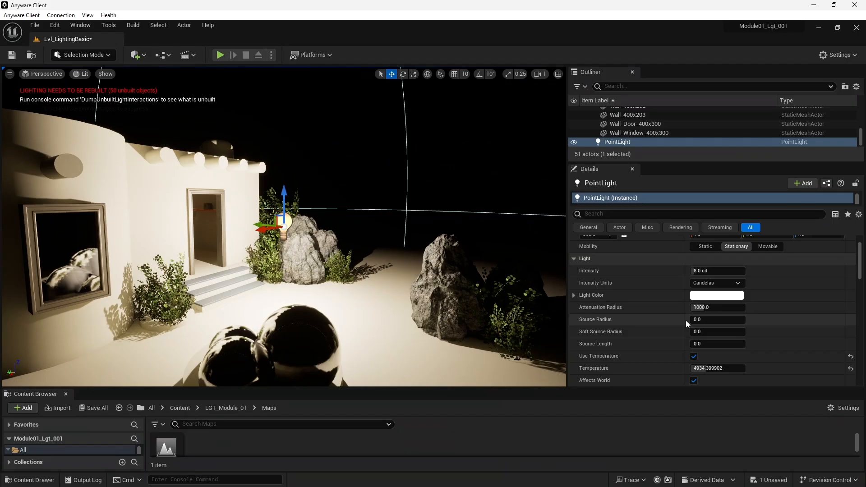
Step: Set the point light's source radius to 160 and move the light along X in front of the wall between door and window
{"action": "left_click_drag", "start_coordinate": [710, 320], "coordinate": [718, 320]}
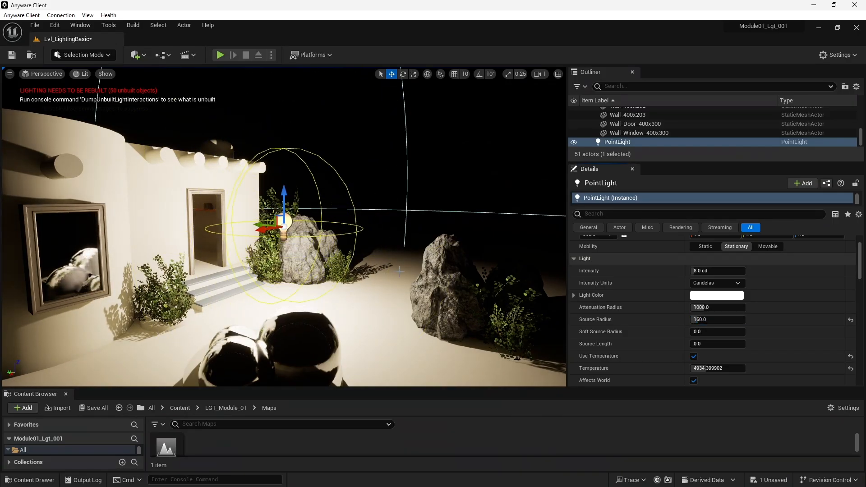
{"action": "scroll", "coordinate": [383, 279], "scroll_direction": "down", "scroll_amount": 3}
{"action": "left_click_drag", "start_coordinate": [369, 288], "coordinate": [280, 277], "text": "alt"}
{"action": "scroll", "coordinate": [369, 288], "scroll_direction": "down", "scroll_amount": 3}
{"action": "left_click_drag", "start_coordinate": [369, 287], "coordinate": [402, 277], "text": "alt"}
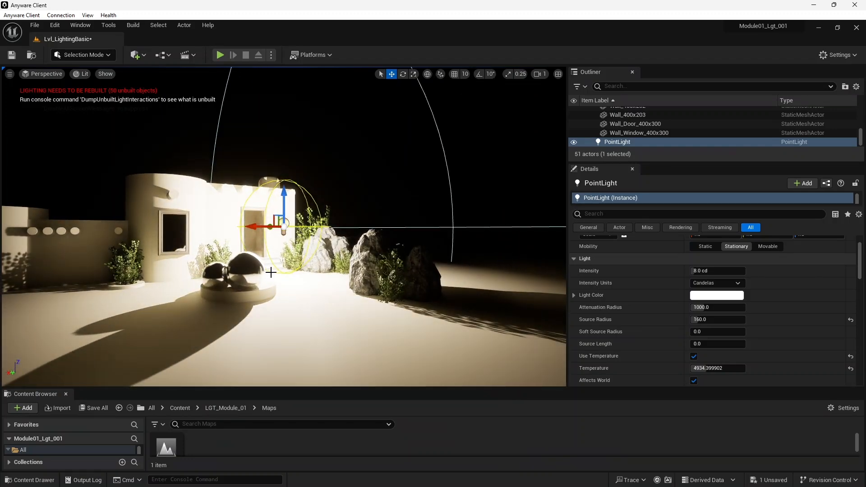
{"action": "left_click_drag", "start_coordinate": [271, 272], "coordinate": [237, 311], "text": "alt"}
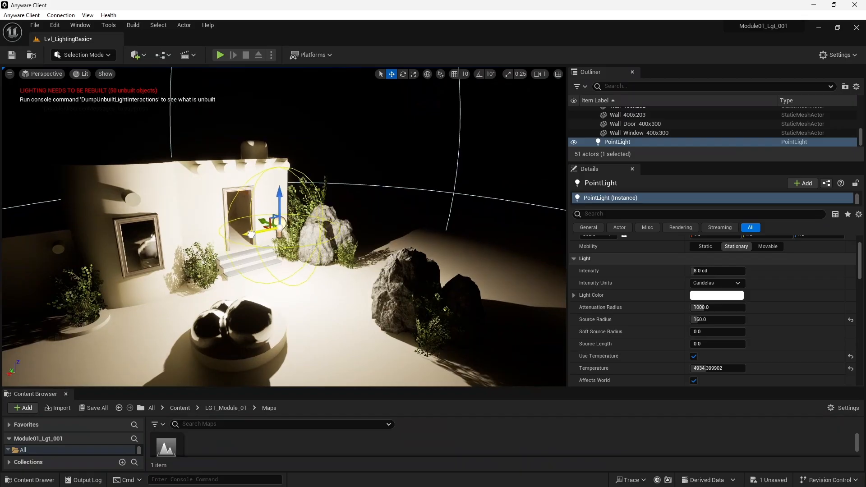
{"action": "left_click_drag", "start_coordinate": [251, 234], "coordinate": [139, 237]}
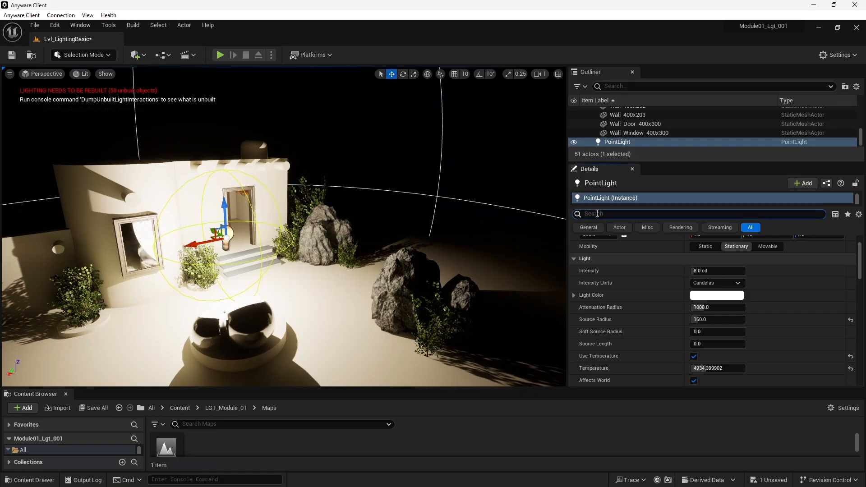
Step: Find the point light's distance settings by searching for "distance", enable Distance Field Shadows, and clear the search
{"action": "type", "text": "distance"}
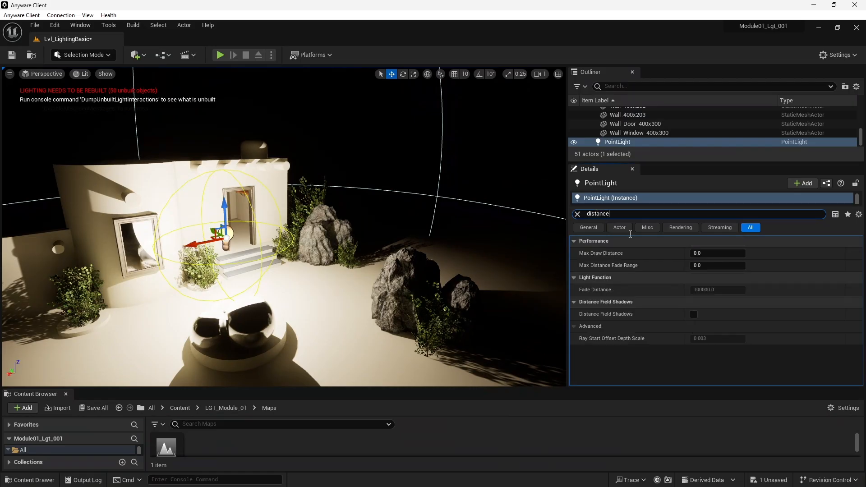
{"action": "left_click", "coordinate": [694, 314]}
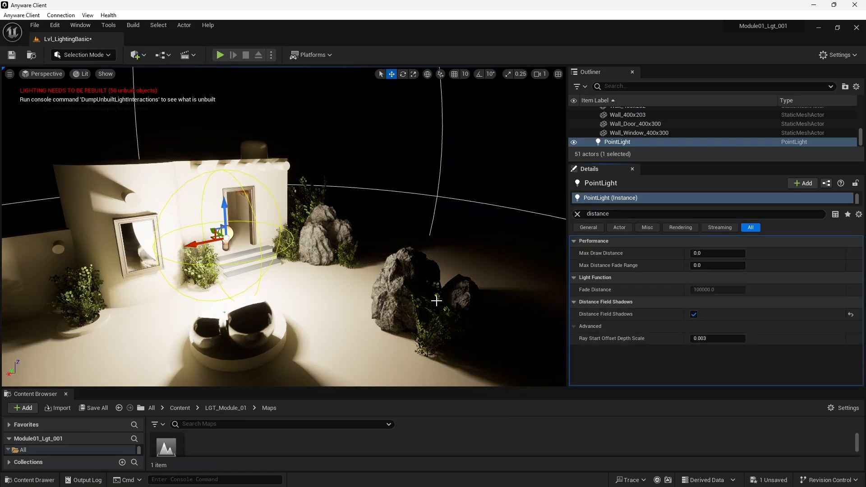
{"action": "scroll", "coordinate": [359, 294], "scroll_direction": "down", "scroll_amount": 4}
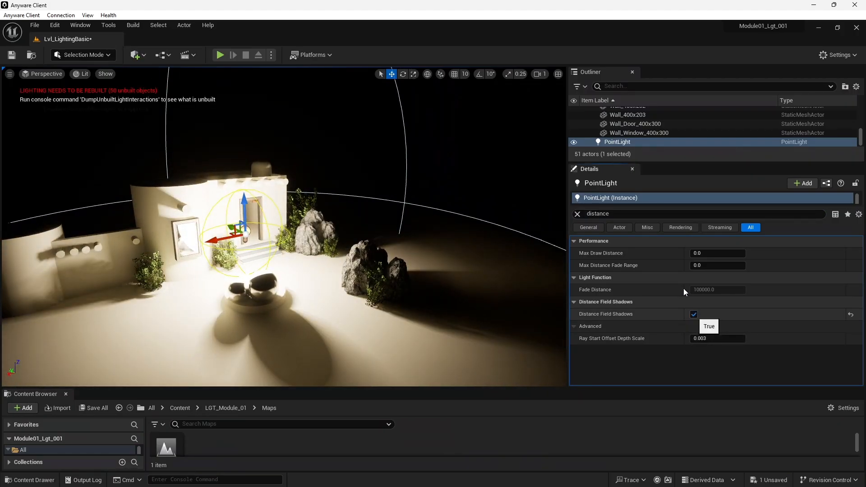
{"action": "left_click", "coordinate": [576, 214]}
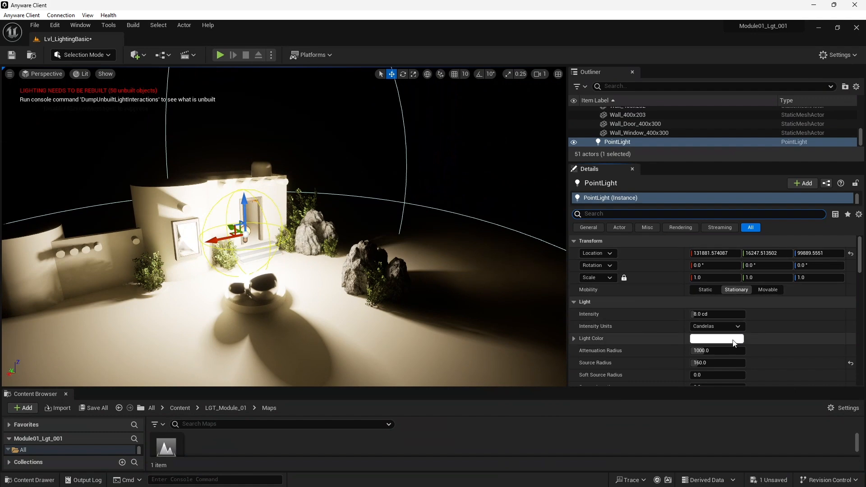
Step: Undo the most recent property edits on the point light
{"action": "scroll", "coordinate": [701, 367], "scroll_direction": "down", "scroll_amount": 1}
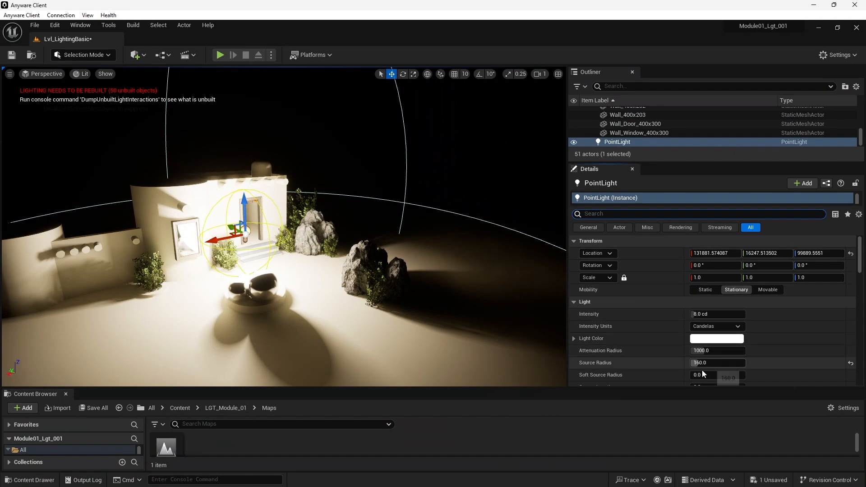
{"action": "key", "text": "ctrl+z"}
{"action": "key", "text": "w"}
{"action": "mouse_move", "coordinate": [215, 238]}
{"action": "right_mouse_down"}
{"action": "mouse_move", "coordinate": [206, 239]}
{"action": "mouse_move", "coordinate": [229, 241]}
{"action": "right_mouse_up"}
{"action": "key", "text": "ctrl+z"}
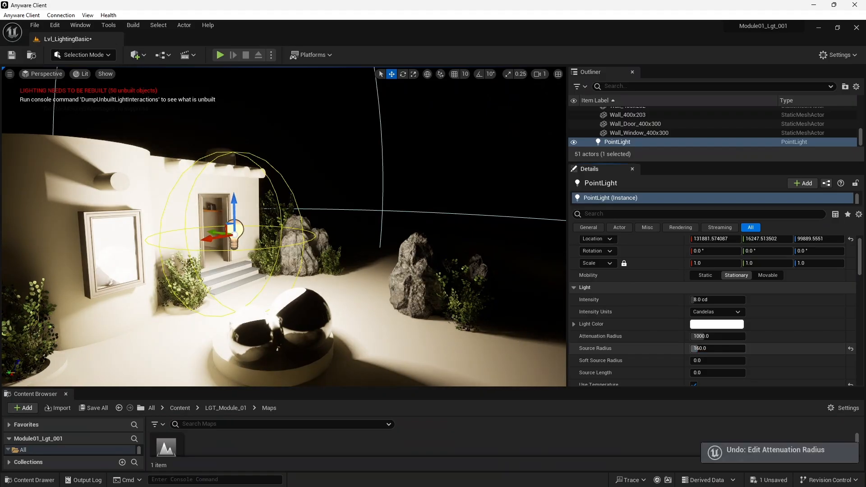
Step: Reduce the point light's source radius to 104 and move the light along X toward the window, to about 131963
{"action": "left_click_drag", "start_coordinate": [725, 347], "coordinate": [721, 347]}
{"action": "key", "text": "w"}
{"action": "right_click_drag", "start_coordinate": [369, 261], "coordinate": [361, 250]}
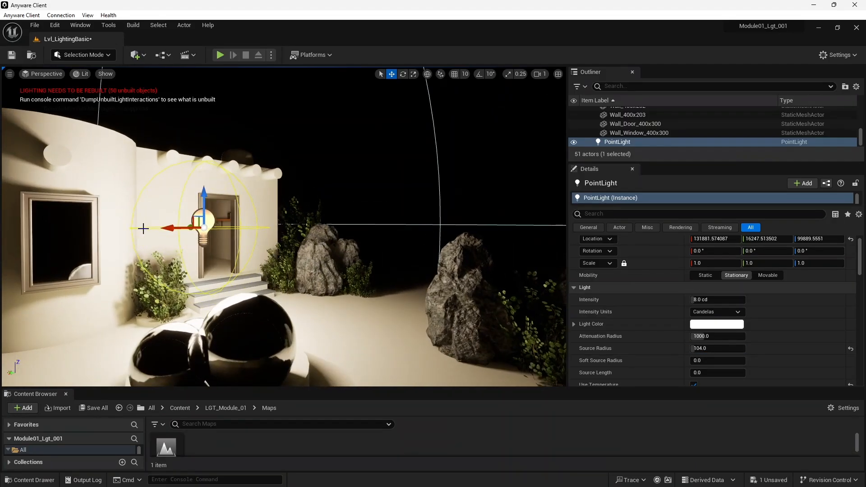
{"action": "left_click_drag", "start_coordinate": [169, 232], "coordinate": [116, 235]}
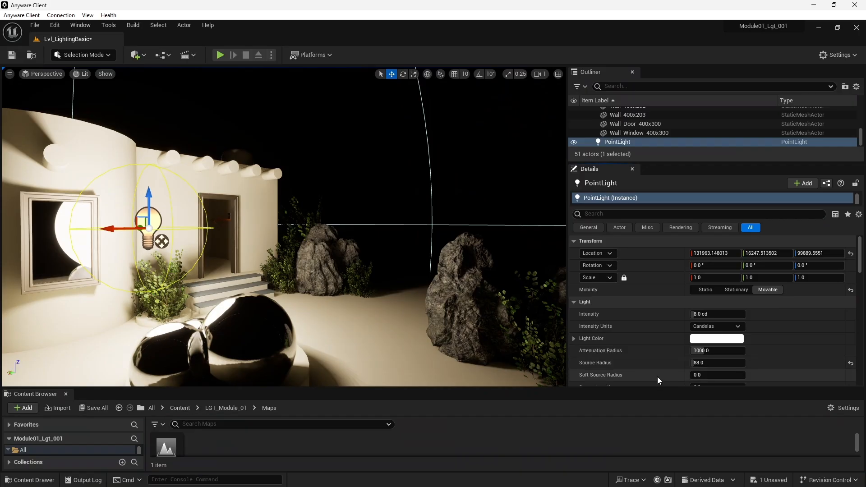
Step: Set the point light's soft source radius to 72
{"action": "left_click", "coordinate": [712, 375]}
{"action": "type", "text": "72"}
{"action": "key", "text": "Return"}
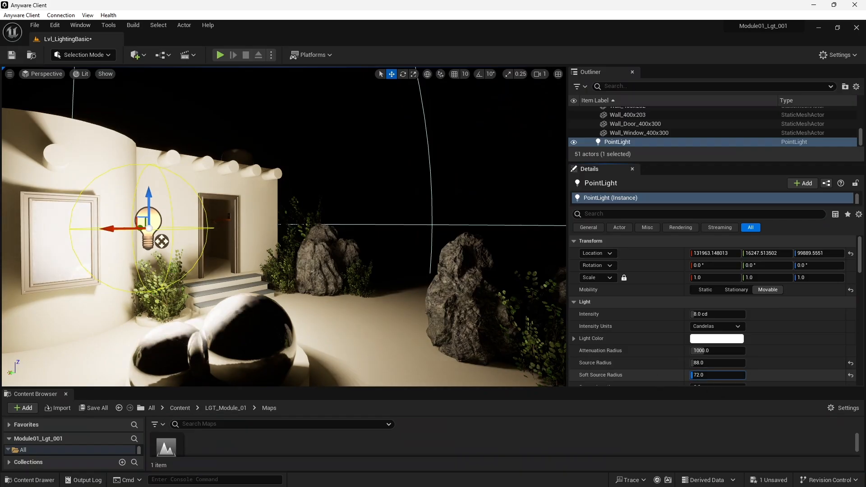
Step: Set the point light's soft source radius to 24
{"action": "type", "text": "24"}
{"action": "key", "text": "Return"}
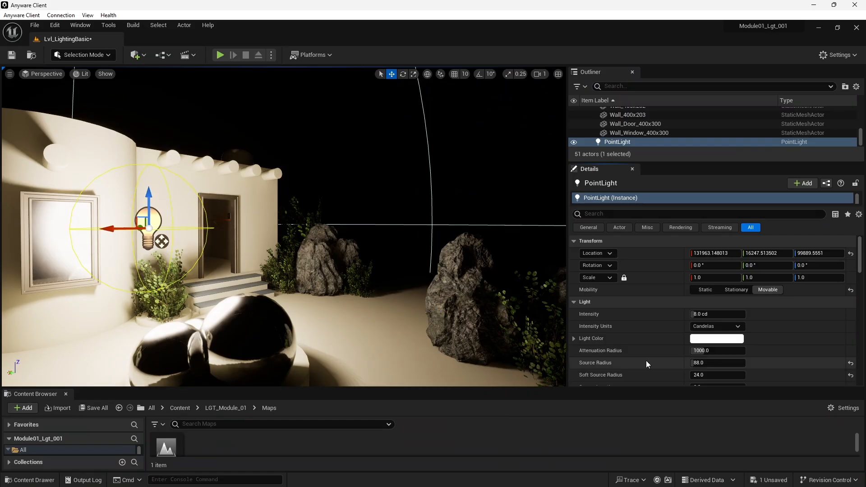
Step: Set the point light's soft source radius to 0, its source length to 160 and its source radius to 5
{"action": "scroll", "coordinate": [647, 361], "scroll_direction": "down", "scroll_amount": 3}
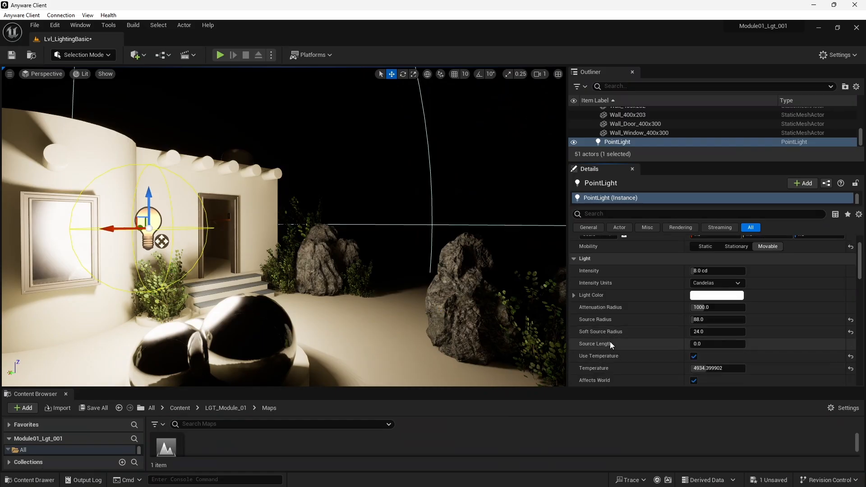
{"action": "left_click_drag", "start_coordinate": [705, 320], "coordinate": [713, 342]}
{"action": "left_click_drag", "start_coordinate": [706, 320], "coordinate": [701, 320]}
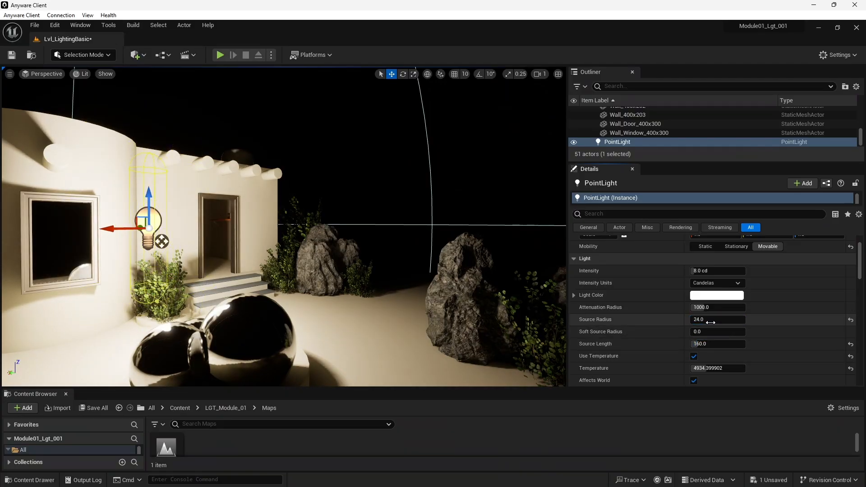
{"action": "left_click", "coordinate": [710, 323]}
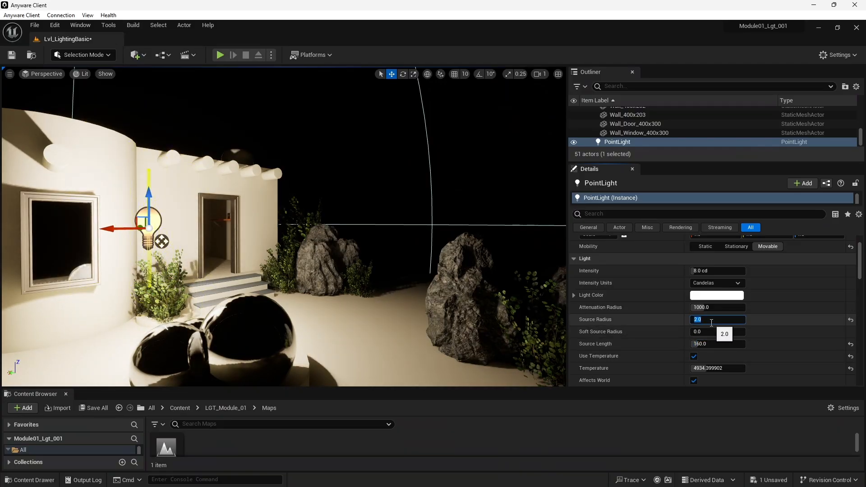
{"action": "key", "text": "Return"}
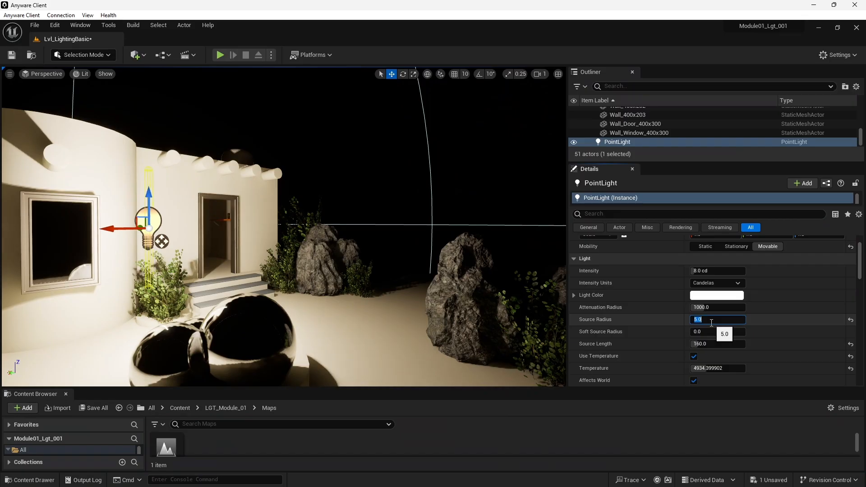
Step: Move the point light in front of the house's entrance, to about X 131823 and Y 16362
{"action": "left_click_drag", "start_coordinate": [229, 256], "coordinate": [153, 293], "text": "alt"}
{"action": "left_click_drag", "start_coordinate": [193, 199], "coordinate": [272, 199]}
Step: Enable grid snapping and 10° rotation snapping, and rotate the point light 90° about Y so its tube lies horizontally
{"action": "key", "text": "e"}
{"action": "left_click_drag", "start_coordinate": [315, 241], "coordinate": [319, 245]}
{"action": "key", "text": "ctrl+z"}
{"action": "scroll", "coordinate": [696, 281], "scroll_direction": "up", "scroll_amount": 3}
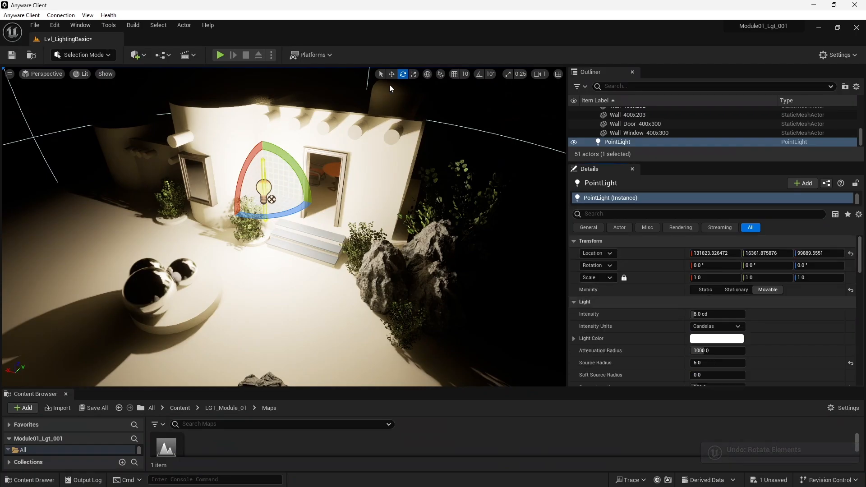
{"action": "left_click", "coordinate": [455, 76]}
{"action": "left_click", "coordinate": [479, 76]}
{"action": "left_click_drag", "start_coordinate": [295, 163], "coordinate": [314, 225]}
Step: Place the point light centrally above the doorway, at about X 131723, Y 16482 and Z 100000
{"action": "key", "text": "w"}
{"action": "left_click_drag", "start_coordinate": [264, 159], "coordinate": [264, 122]}
{"action": "left_click_drag", "start_coordinate": [279, 147], "coordinate": [198, 118]}
{"action": "key", "text": "f"}
{"action": "left_click_drag", "start_coordinate": [284, 198], "coordinate": [370, 212]}
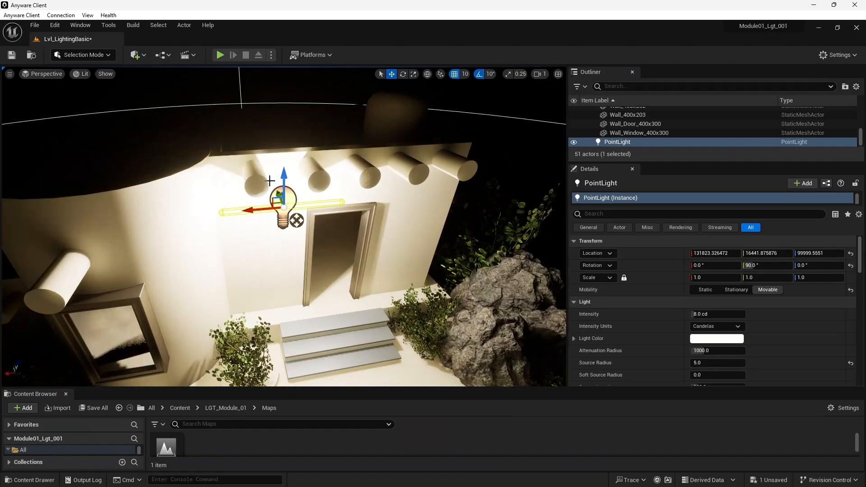
{"action": "left_click_drag", "start_coordinate": [242, 209], "coordinate": [321, 207]}
{"action": "left_click_drag", "start_coordinate": [321, 207], "coordinate": [406, 169], "text": "alt"}
{"action": "left_click_drag", "start_coordinate": [276, 207], "coordinate": [252, 203]}
{"action": "left_click_drag", "start_coordinate": [252, 203], "coordinate": [171, 194], "text": "alt"}
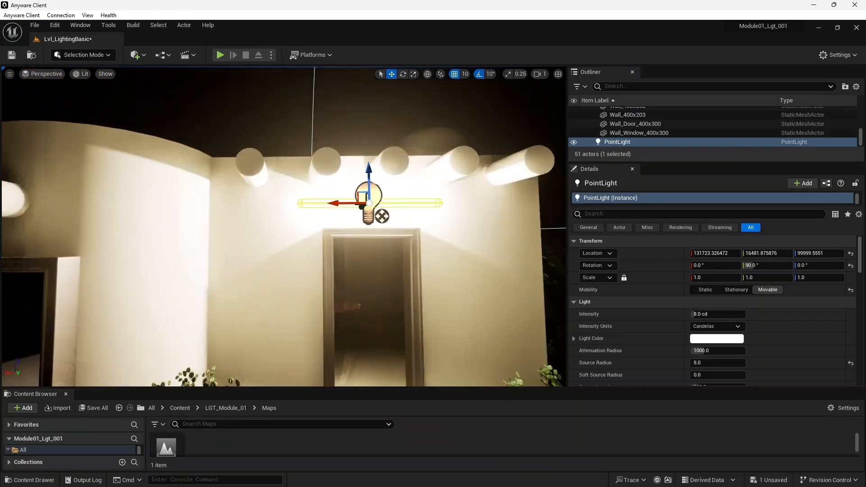
Step: Switch the point light's Affects World and Cast Shadows options off and back on to compare their effect
{"action": "scroll", "coordinate": [333, 212], "scroll_direction": "down", "scroll_amount": 4}
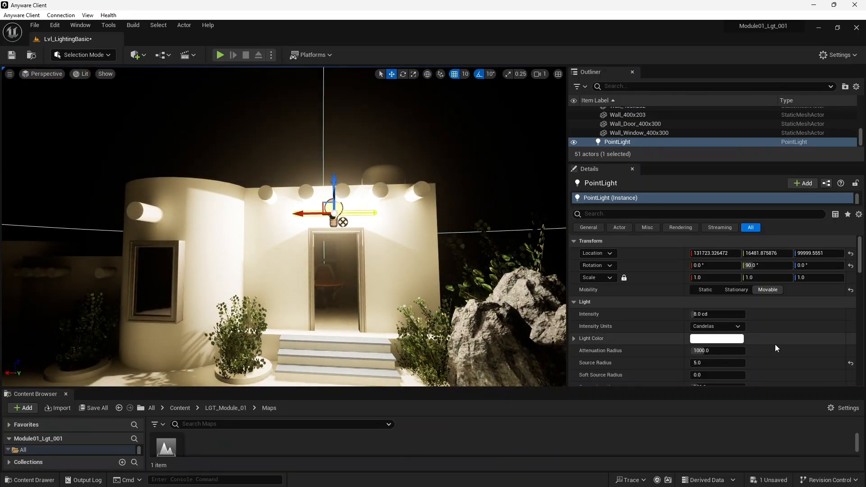
{"action": "scroll", "coordinate": [738, 269], "scroll_direction": "down", "scroll_amount": 5}
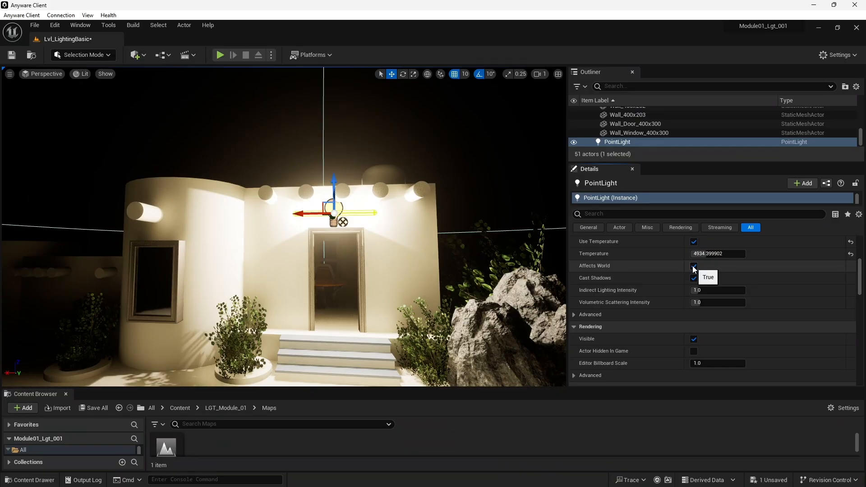
{"action": "left_click", "coordinate": [693, 266]}
{"action": "left_click", "coordinate": [692, 266]}
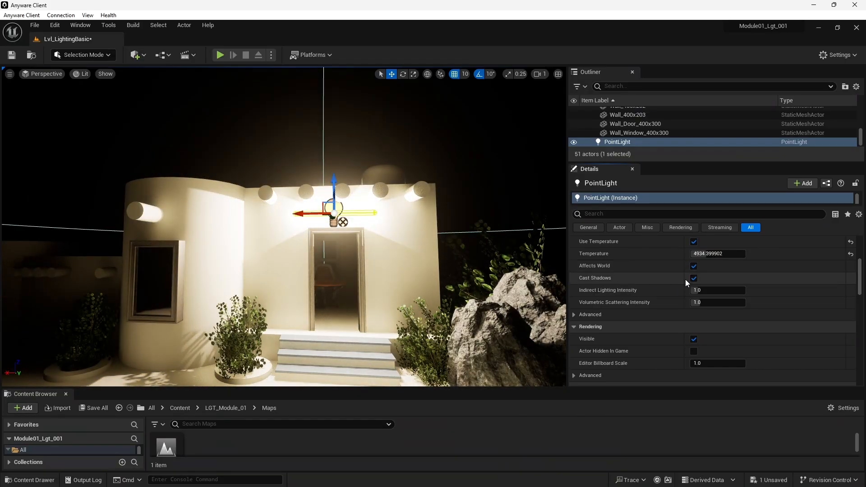
{"action": "left_click", "coordinate": [693, 278]}
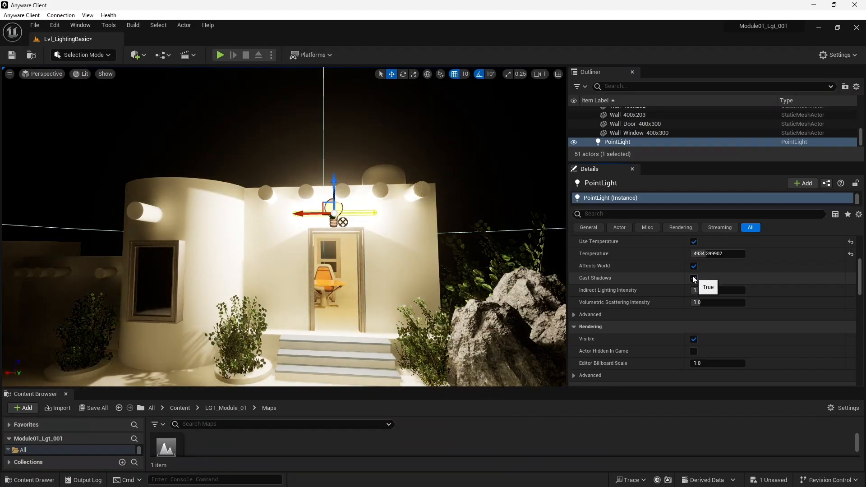
{"action": "left_click", "coordinate": [693, 279]}
Step: Move the point light inside the house, behind the doorway wall, so it shines out through the door and window
{"action": "scroll", "coordinate": [631, 315], "scroll_direction": "up", "scroll_amount": 2}
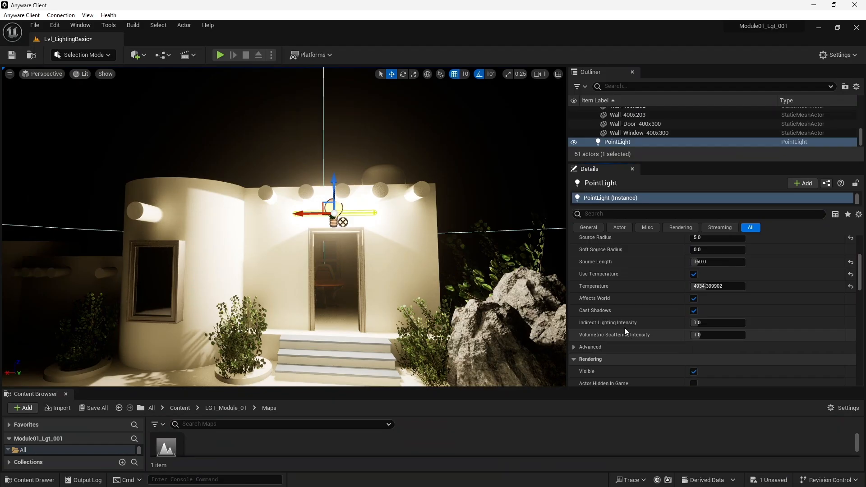
{"action": "left_click_drag", "start_coordinate": [322, 187], "coordinate": [272, 206], "text": "alt"}
{"action": "scroll", "coordinate": [272, 206], "scroll_direction": "down", "scroll_amount": 5}
{"action": "left_click_drag", "start_coordinate": [277, 199], "coordinate": [272, 180], "text": "alt"}
{"action": "mouse_move", "coordinate": [245, 214]}
{"action": "left_mouse_down"}
{"action": "mouse_move", "coordinate": [270, 212]}
{"action": "mouse_move", "coordinate": [255, 205]}
{"action": "left_mouse_up"}
{"action": "left_click_drag", "start_coordinate": [450, 328], "coordinate": [461, 298], "text": "alt"}
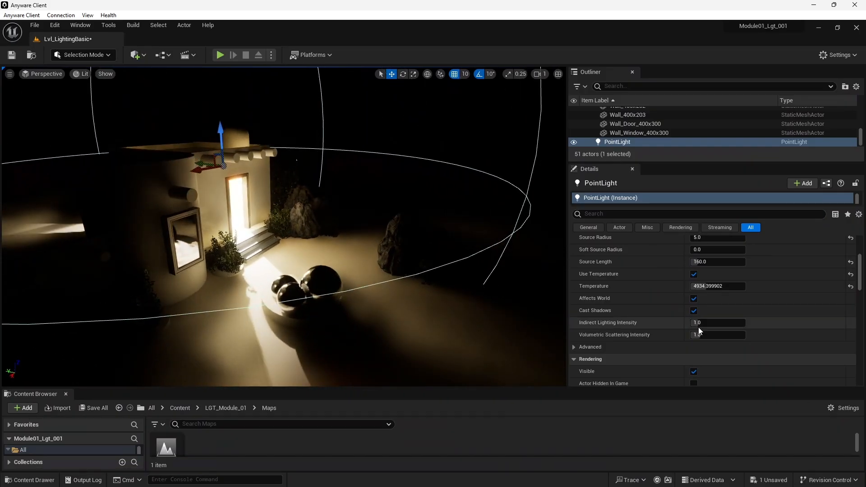
Step: Try indirect lighting intensities of 6 and 20 on the point light, and reset the property to its default
{"action": "left_click_drag", "start_coordinate": [705, 324], "coordinate": [843, 330]}
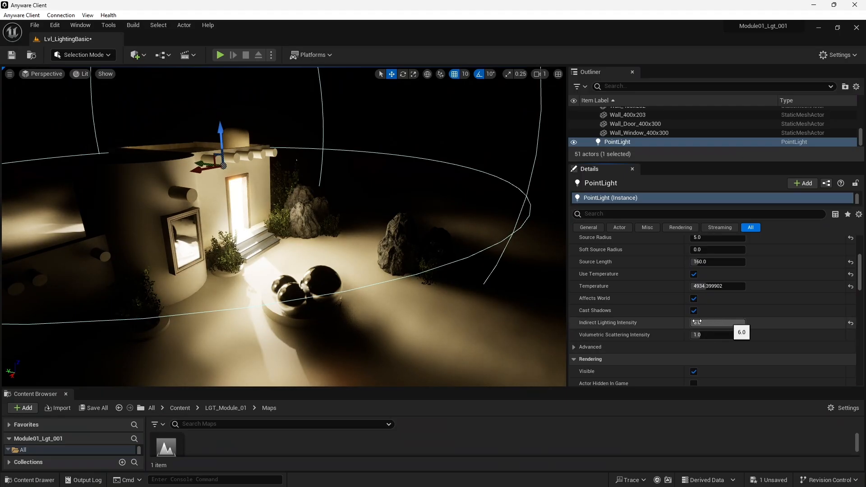
{"action": "left_click", "coordinate": [713, 322]}
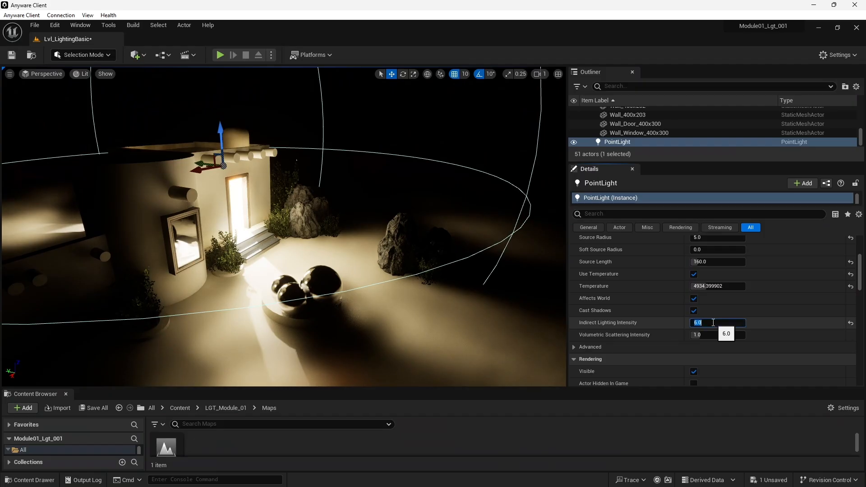
{"action": "type", "text": "20"}
{"action": "key", "text": "Return"}
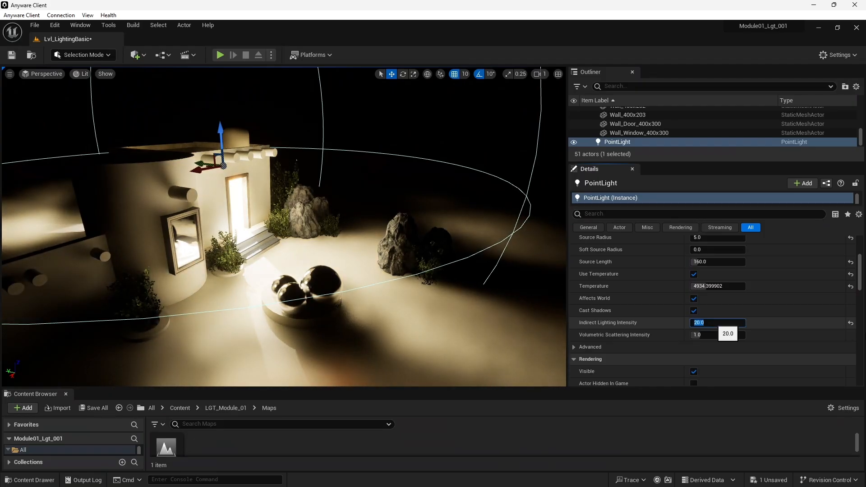
{"action": "left_click", "coordinate": [850, 323]}
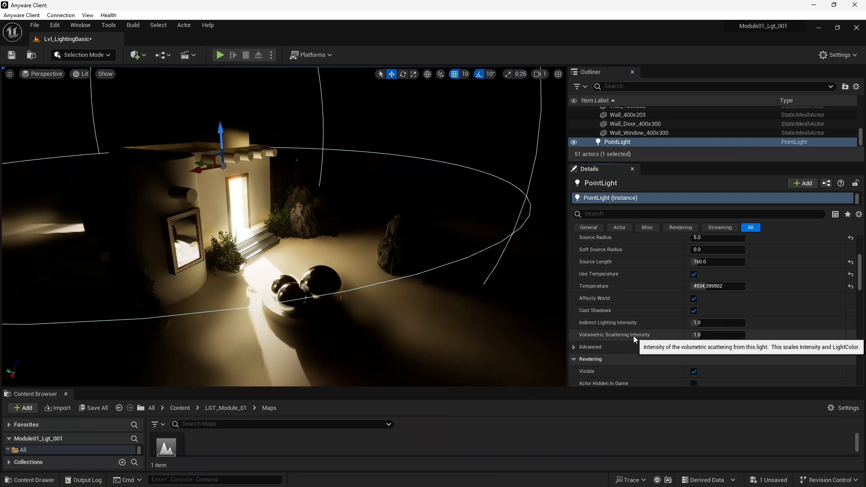
Step: Expand the point light's advanced light properties and look through the falloff, specular and shadow settings
{"action": "left_click", "coordinate": [571, 348]}
{"action": "scroll", "coordinate": [652, 356], "scroll_direction": "down", "scroll_amount": 4}
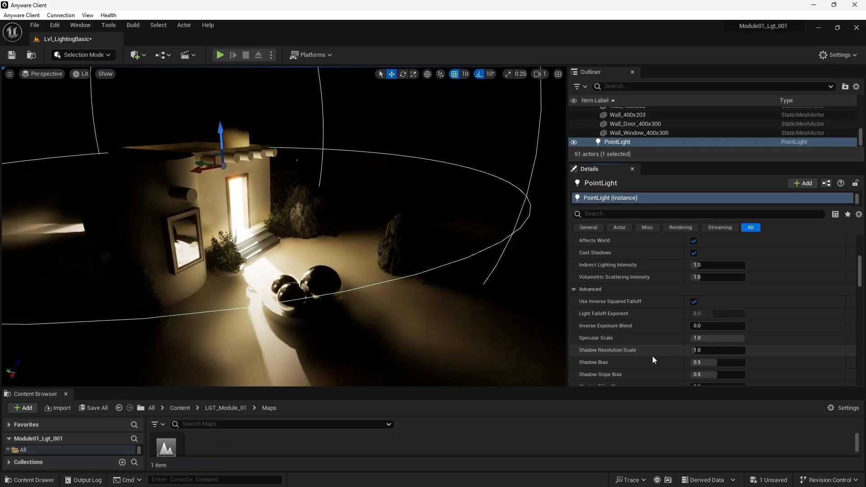
{"action": "scroll", "coordinate": [652, 356], "scroll_direction": "down", "scroll_amount": 2}
{"action": "scroll", "coordinate": [651, 357], "scroll_direction": "down", "scroll_amount": 4}
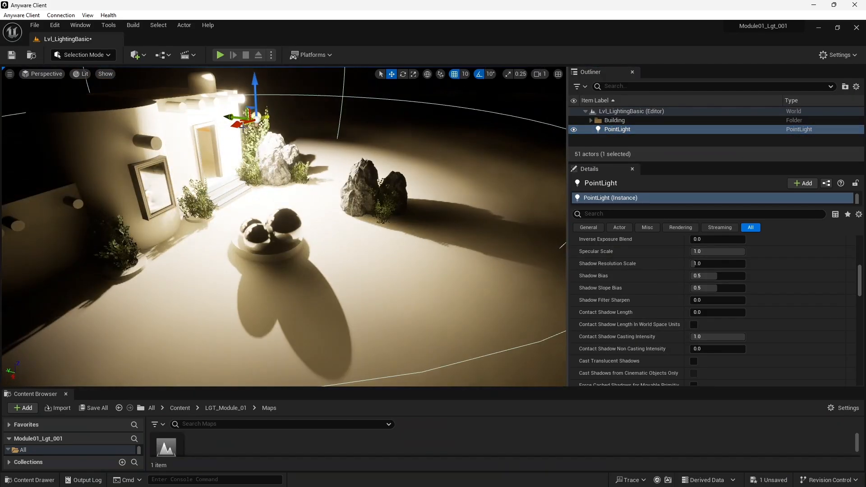
Step: Move the point light from the doorway down in front of the house's framed window, beside the potted plant
{"action": "left_click_drag", "start_coordinate": [240, 125], "coordinate": [156, 141]}
{"action": "left_click_drag", "start_coordinate": [169, 113], "coordinate": [170, 155]}
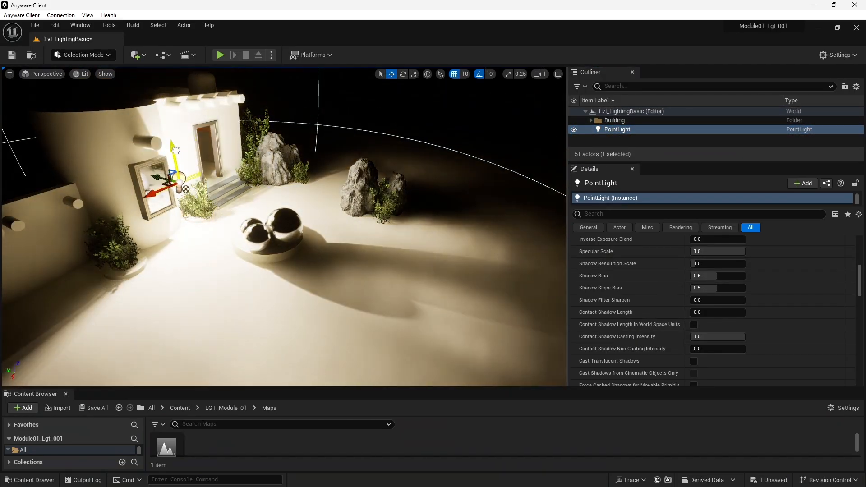
{"action": "mouse_move", "coordinate": [256, 172]}
{"action": "right_mouse_down"}
{"action": "mouse_move", "coordinate": [246, 170]}
{"action": "mouse_move", "coordinate": [256, 173]}
{"action": "right_mouse_up"}
{"action": "left_click_drag", "start_coordinate": [135, 142], "coordinate": [107, 144]}
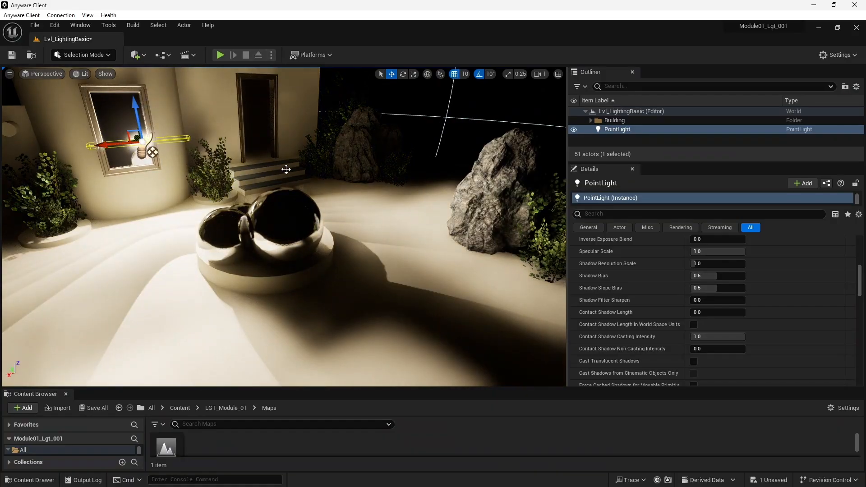
{"action": "left_click_drag", "start_coordinate": [286, 168], "coordinate": [315, 183], "text": "alt"}
{"action": "left_click_drag", "start_coordinate": [90, 178], "coordinate": [134, 191]}
{"action": "left_click_drag", "start_coordinate": [253, 193], "coordinate": [239, 158], "text": "alt"}
{"action": "key", "text": "f"}
{"action": "right_click_drag", "start_coordinate": [239, 158], "coordinate": [279, 167], "text": "alt"}
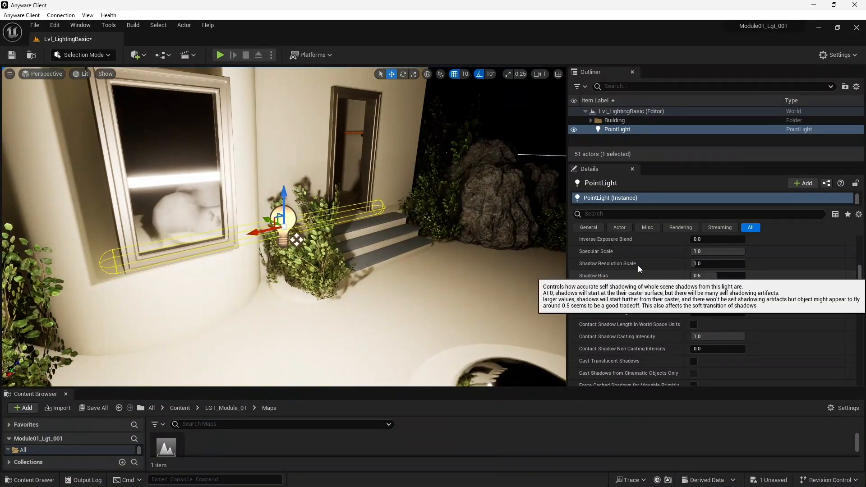
Step: Reduce the point light's specular scale to 0.2
{"action": "left_click_drag", "start_coordinate": [740, 252], "coordinate": [701, 252]}
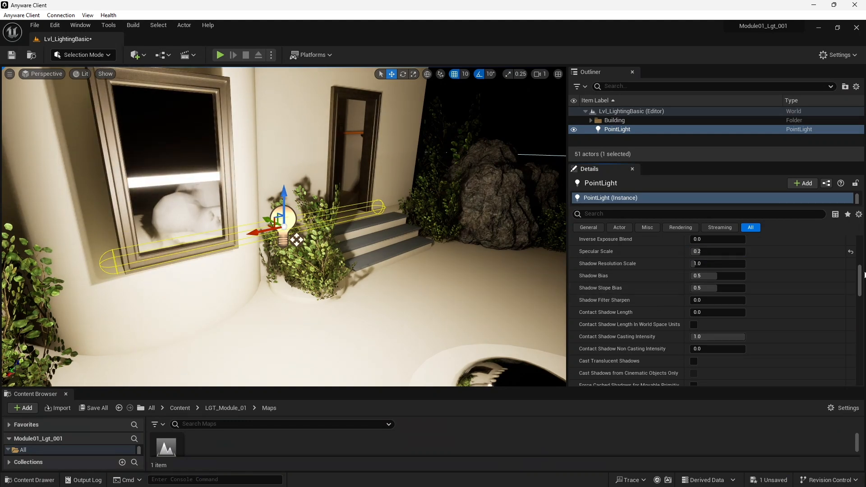
{"action": "left_click_drag", "start_coordinate": [861, 281], "coordinate": [861, 295]}
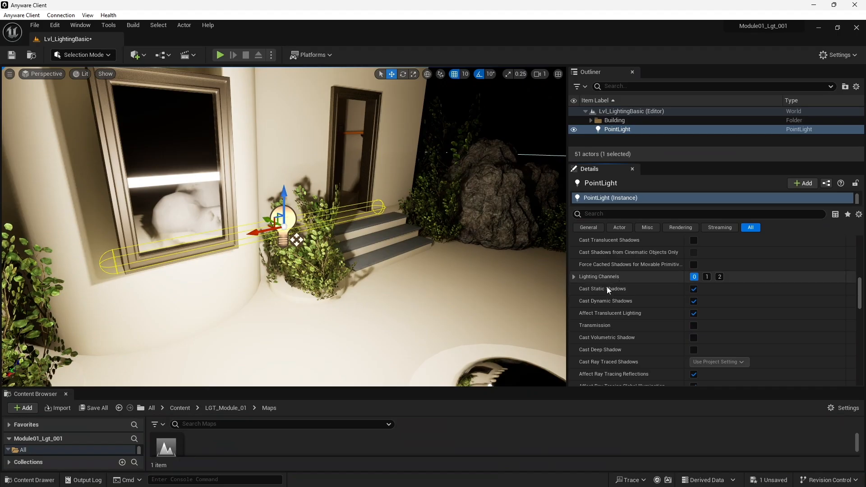